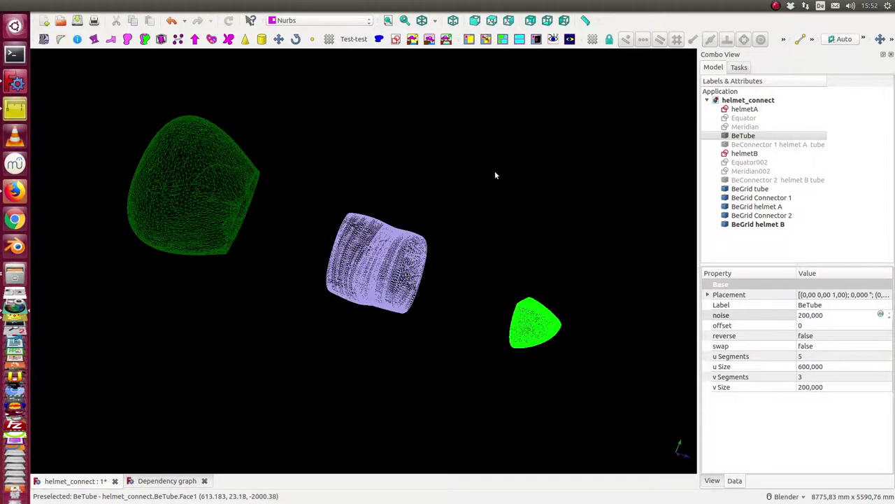
Make BeConnector 1 and BeConnector 2 visible so both helmets join the noisy tube
{"action": "middle_click_drag", "start_coordinate": [494, 175], "coordinate": [362, 240]}
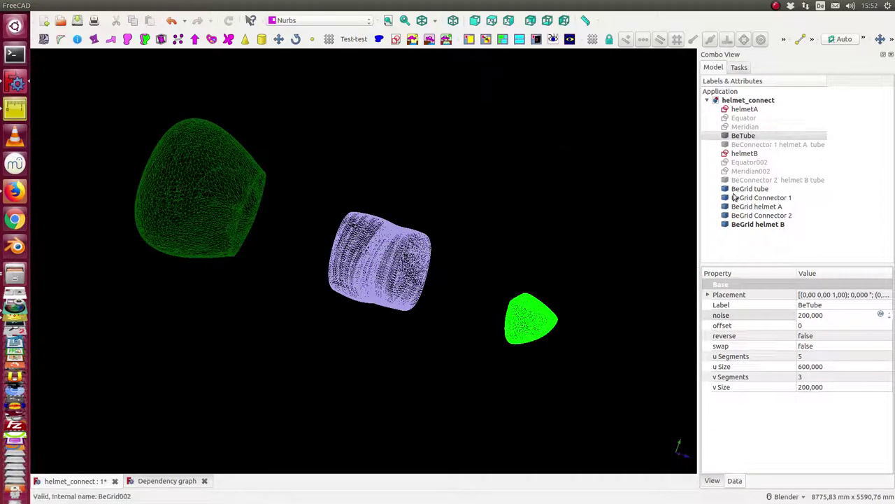
{"action": "left_click", "coordinate": [750, 145]}
{"action": "key", "text": "space"}
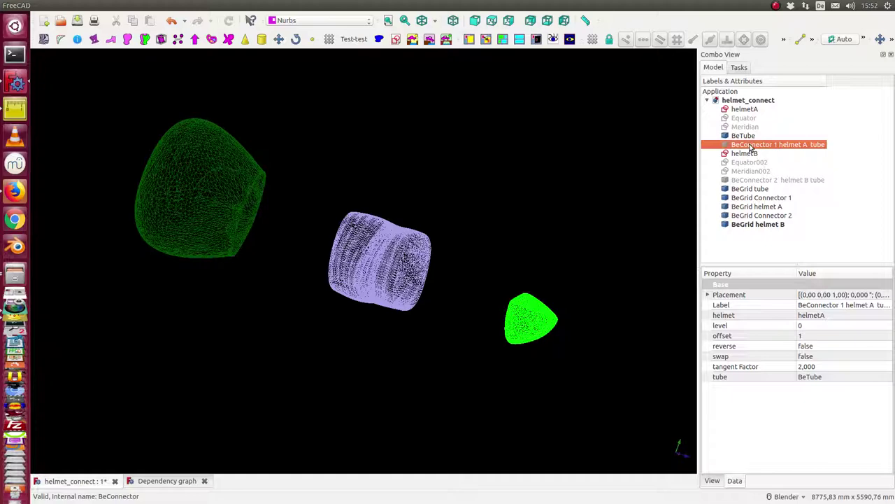
{"action": "left_click", "coordinate": [772, 181]}
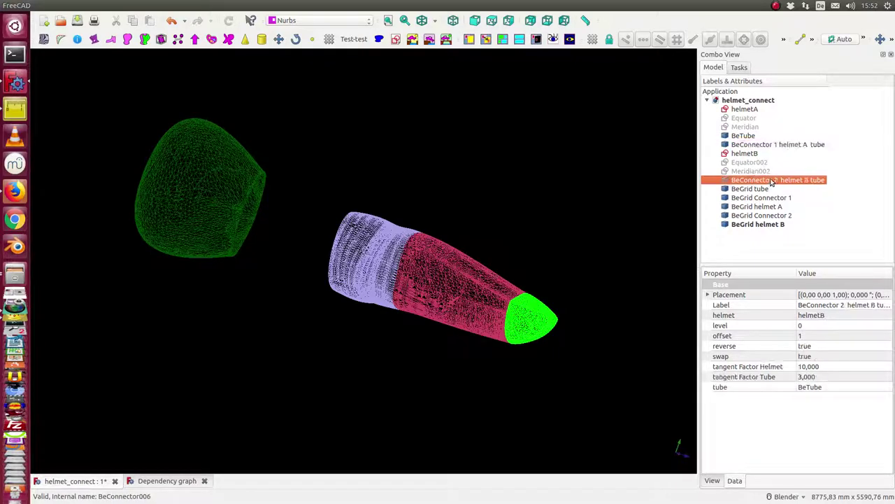
{"action": "key", "text": "space"}
{"action": "mouse_move", "coordinate": [594, 142]}
{"action": "middle_mouse_down"}
{"action": "mouse_move", "coordinate": [475, 205]}
{"action": "mouse_move", "coordinate": [535, 142]}
{"action": "mouse_move", "coordinate": [586, 127]}
{"action": "middle_mouse_up"}
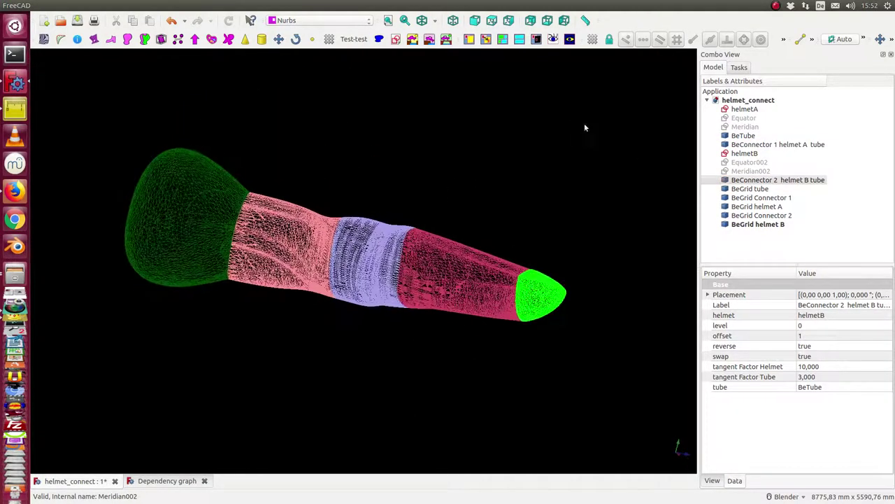
Set the draw style to No shading and hide both BeConnector surfaces
{"action": "left_click", "coordinate": [435, 22]}
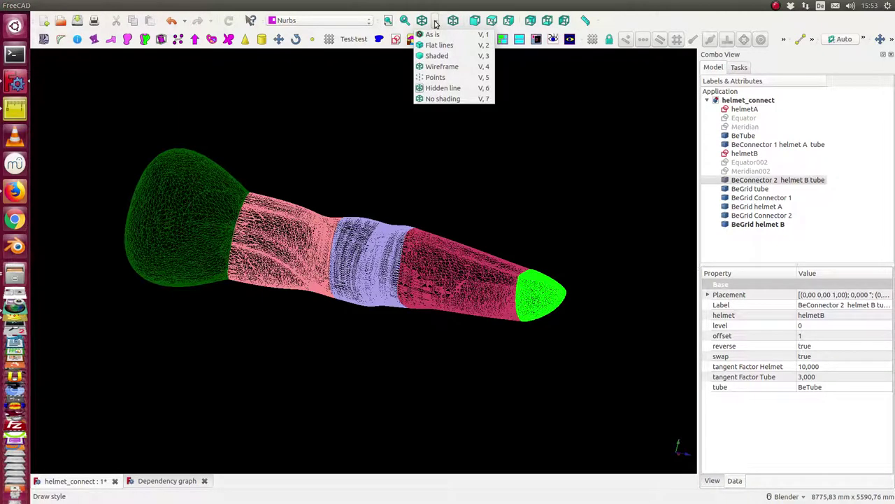
{"action": "left_click", "coordinate": [444, 99]}
{"action": "left_click", "coordinate": [736, 180]}
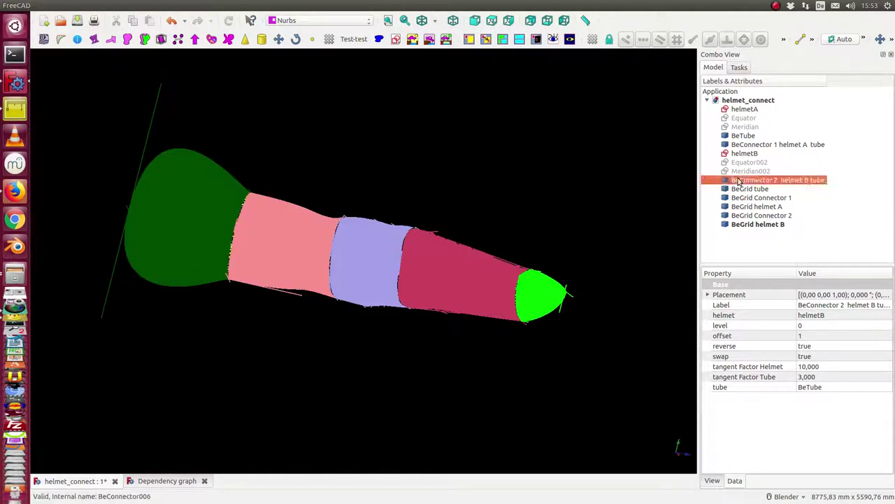
{"action": "key", "text": "space"}
{"action": "left_click", "coordinate": [745, 145]}
{"action": "key", "text": "space"}
Zoom and orbit around the connector pole curves, ending on a side-on view
{"action": "mouse_move", "coordinate": [494, 162]}
{"action": "middle_mouse_down"}
{"action": "mouse_move", "coordinate": [459, 186]}
{"action": "mouse_move", "coordinate": [482, 161]}
{"action": "middle_mouse_up"}
{"action": "scroll", "coordinate": [452, 149], "scroll_direction": "up", "scroll_amount": 2}
{"action": "middle_click_drag", "start_coordinate": [389, 178], "coordinate": [358, 216]}
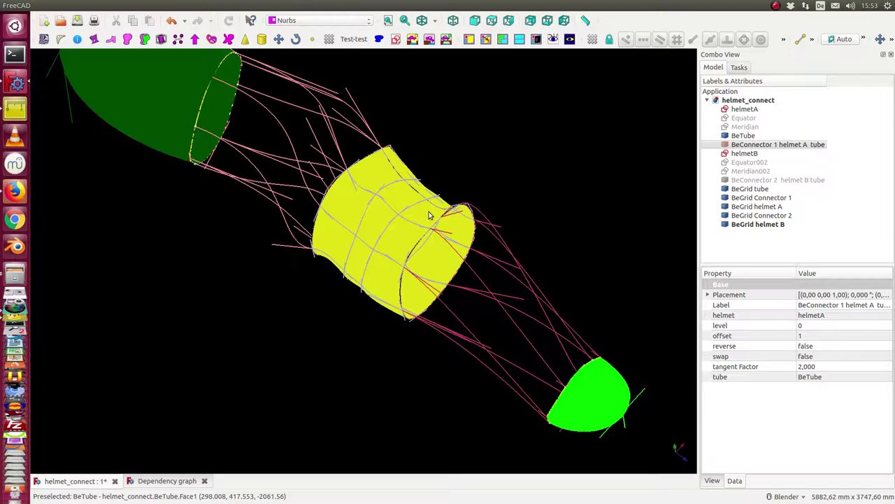
{"action": "middle_click_drag", "start_coordinate": [429, 214], "coordinate": [465, 328]}
{"action": "middle_click_drag", "start_coordinate": [194, 109], "coordinate": [194, 170]}
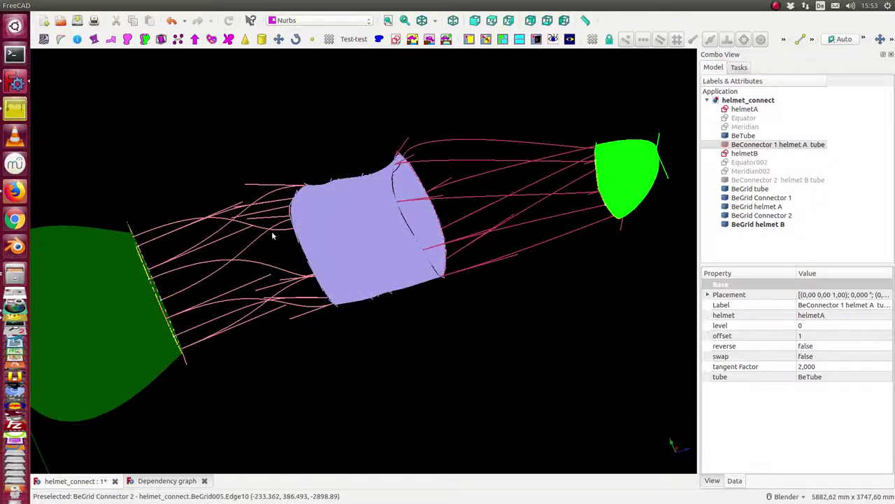
{"action": "middle_click_drag", "start_coordinate": [201, 171], "coordinate": [250, 135]}
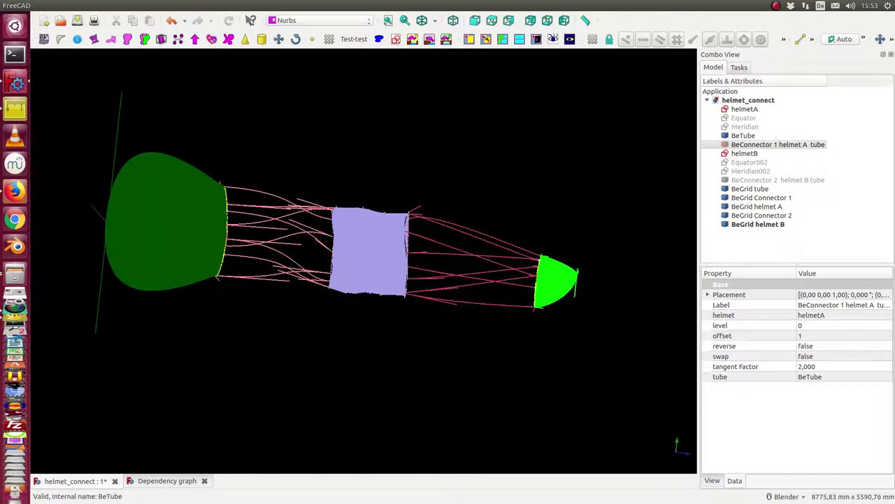
Switch the view style with V,6, view the model end-on, and turn lighting on
{"action": "key", "text": "v"}
{"action": "key", "text": "6"}
{"action": "left_click", "coordinate": [566, 89]}
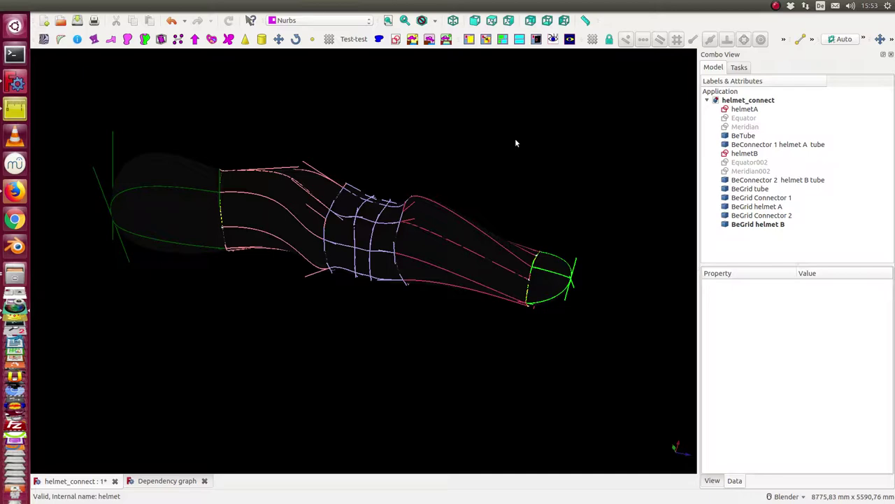
{"action": "middle_click_drag", "start_coordinate": [515, 143], "coordinate": [400, 172]}
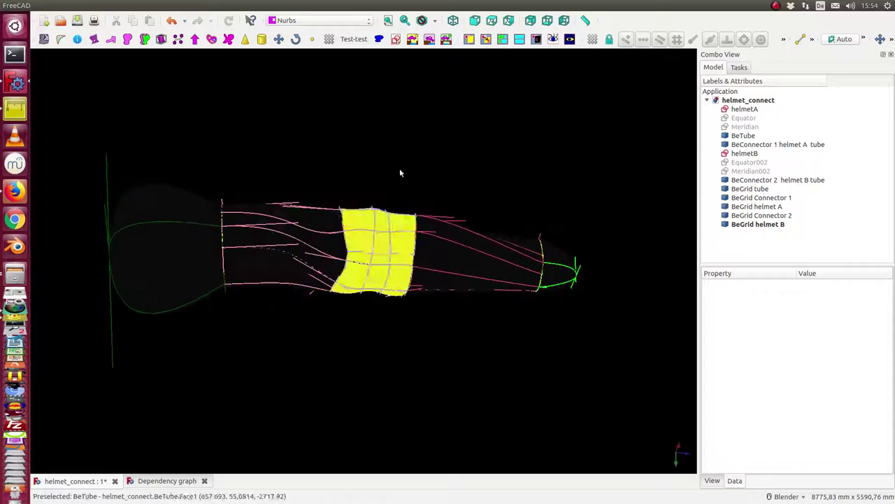
{"action": "left_click", "coordinate": [552, 40]}
{"action": "mouse_move", "coordinate": [444, 130]}
{"action": "middle_mouse_down"}
{"action": "mouse_move", "coordinate": [415, 223]}
{"action": "mouse_move", "coordinate": [406, 212]}
{"action": "mouse_move", "coordinate": [450, 132]}
{"action": "mouse_move", "coordinate": [379, 366]}
{"action": "mouse_move", "coordinate": [390, 201]}
{"action": "mouse_move", "coordinate": [410, 254]}
{"action": "mouse_move", "coordinate": [386, 312]}
{"action": "mouse_move", "coordinate": [245, 272]}
{"action": "mouse_move", "coordinate": [371, 246]}
{"action": "middle_mouse_up"}
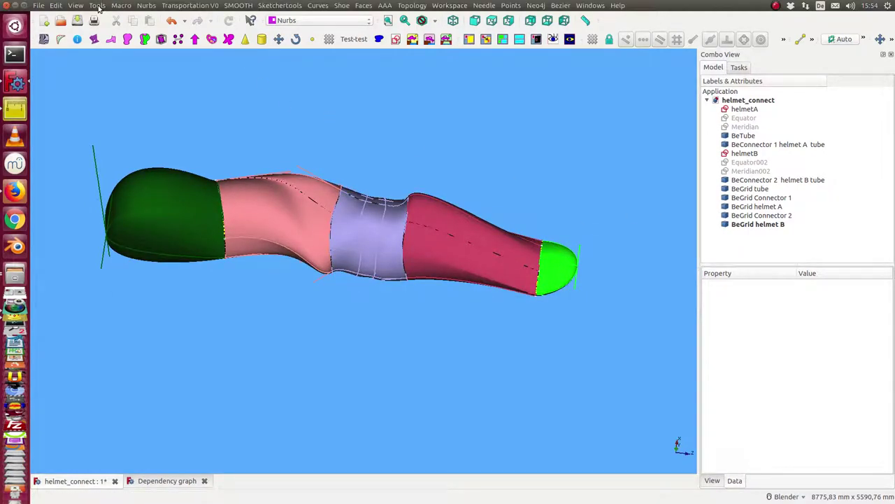
{"action": "left_click", "coordinate": [98, 6]}
{"action": "left_click", "coordinate": [130, 53]}
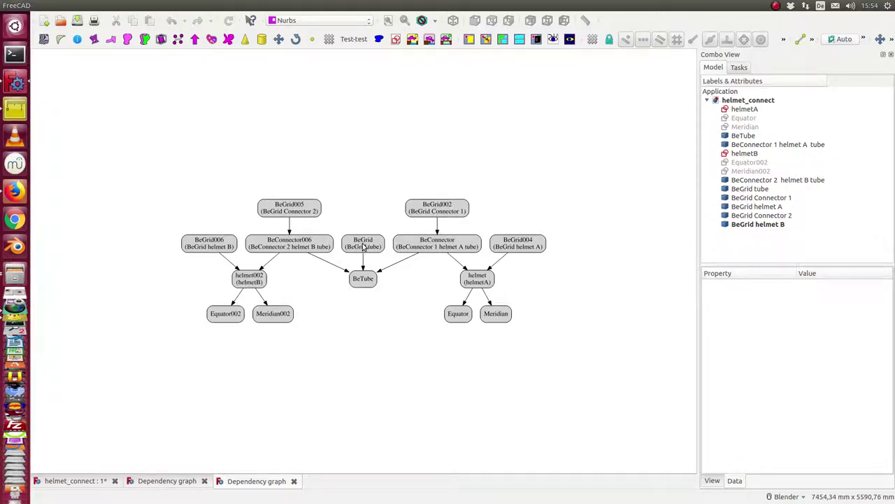
{"action": "left_click", "coordinate": [204, 481]}
{"action": "left_click", "coordinate": [205, 481]}
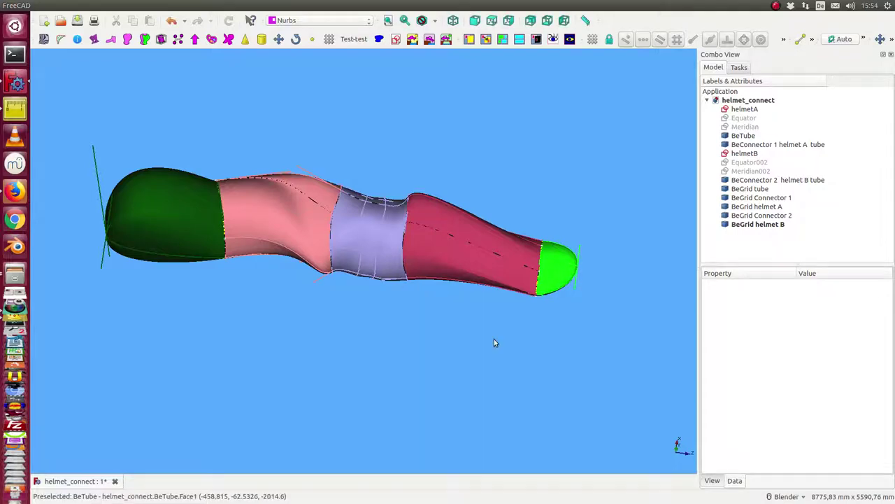
{"action": "middle_click_drag", "start_coordinate": [511, 364], "coordinate": [503, 308]}
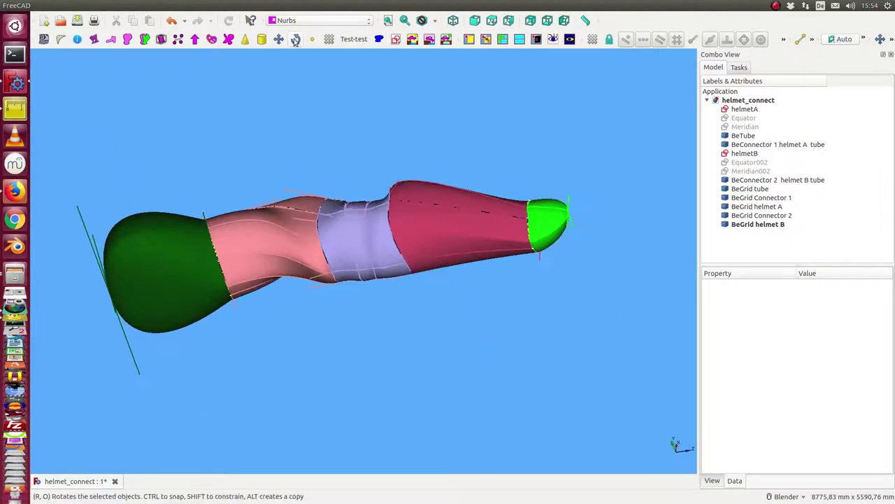
Create a new document containing a BeTube and fit it in view
{"action": "left_click", "coordinate": [45, 21]}
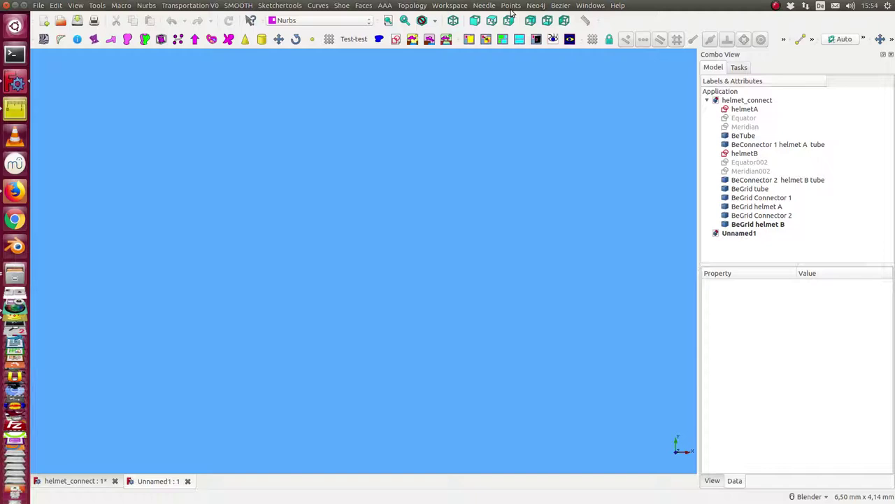
{"action": "left_click", "coordinate": [561, 6]}
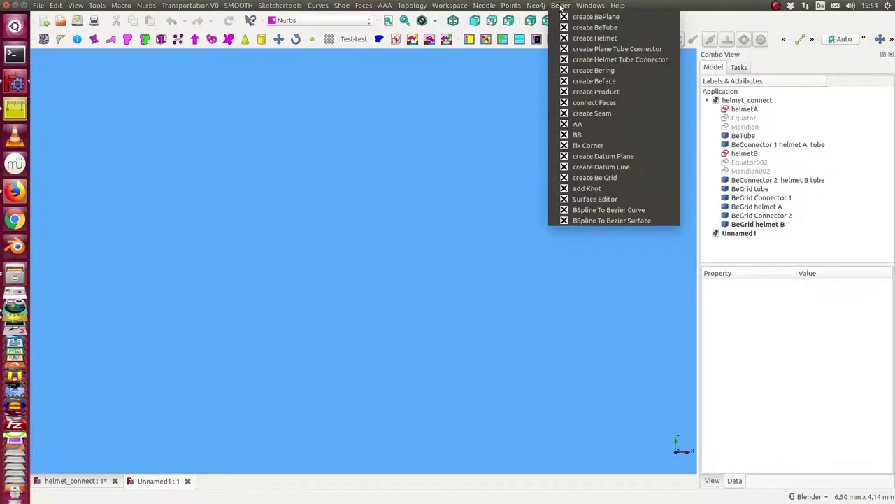
{"action": "left_click", "coordinate": [596, 27]}
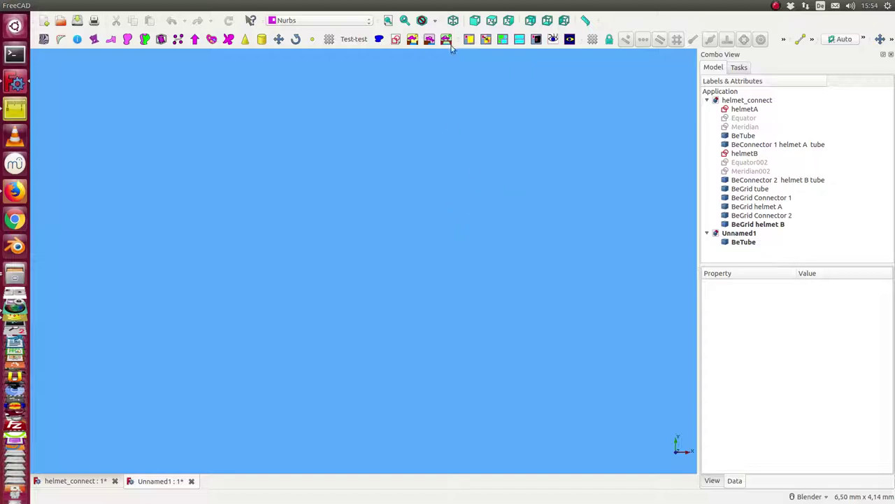
{"action": "left_click", "coordinate": [389, 20]}
{"action": "middle_click_drag", "start_coordinate": [349, 226], "coordinate": [286, 210]}
Set the BeTube's noise to 0 and its v Size to 1000
{"action": "left_click", "coordinate": [743, 242]}
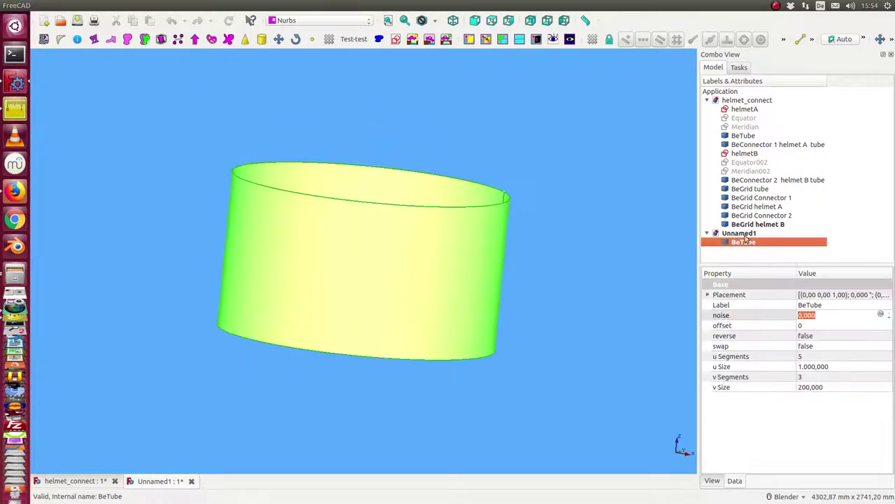
{"action": "left_click", "coordinate": [812, 387]}
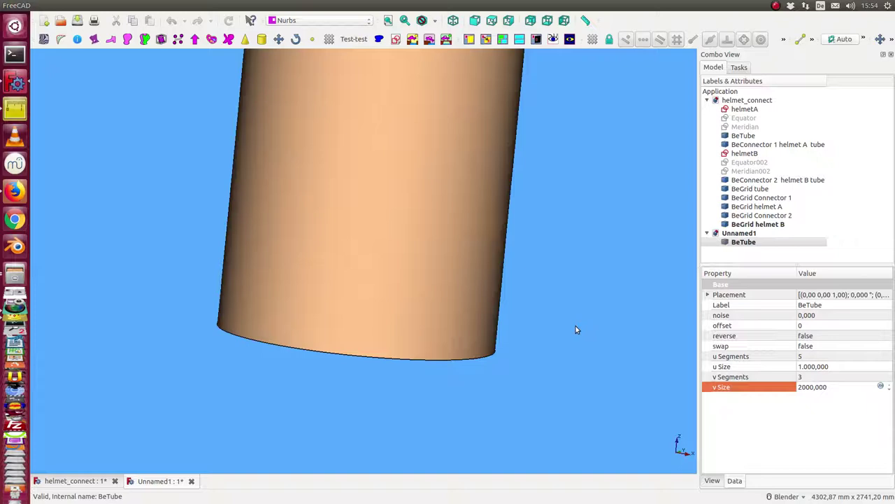
{"action": "scroll", "coordinate": [577, 325], "scroll_direction": "down", "scroll_amount": 10}
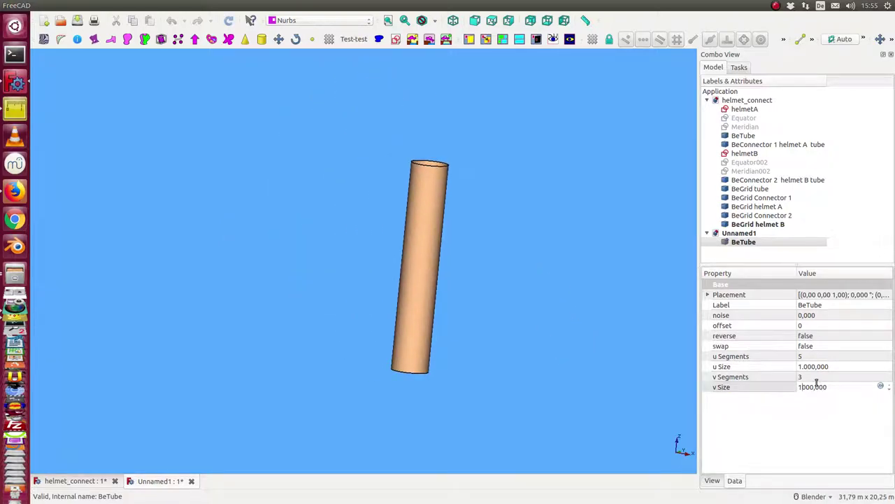
{"action": "key", "text": "Return"}
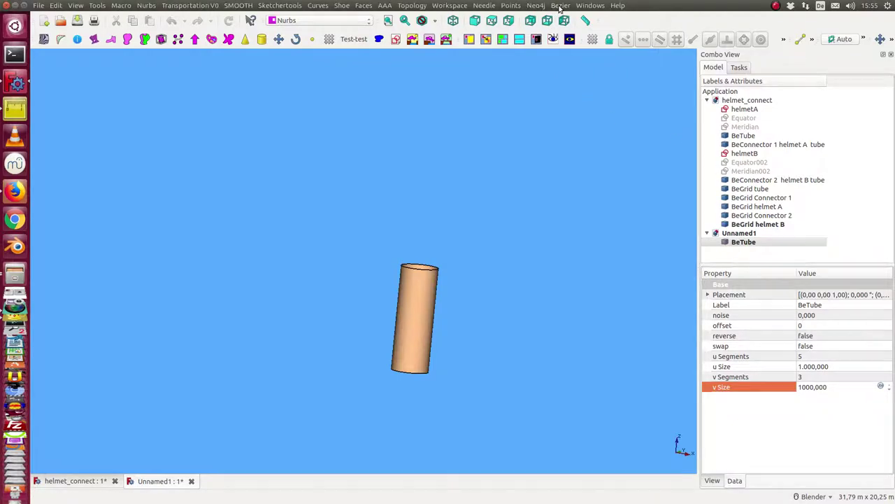
Create a Helmet, then Draft-move the BeTube downward away from it
{"action": "left_click", "coordinate": [561, 6]}
{"action": "left_click", "coordinate": [585, 39]}
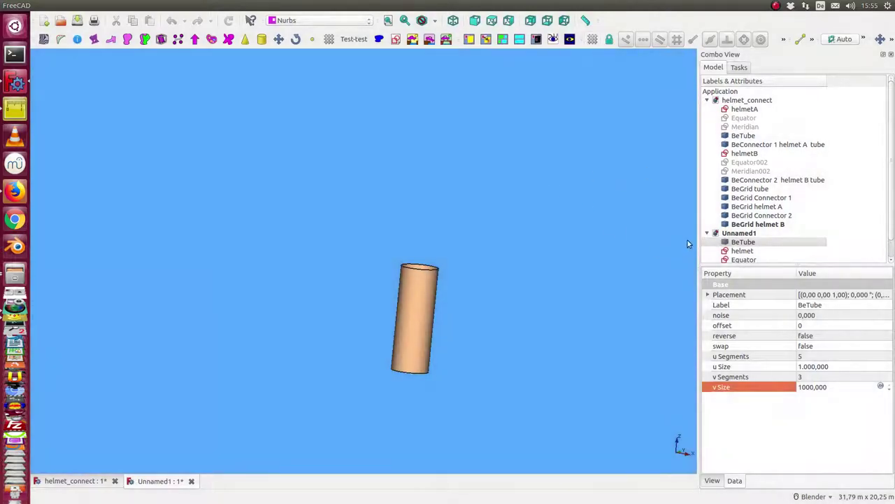
{"action": "left_click", "coordinate": [743, 242]}
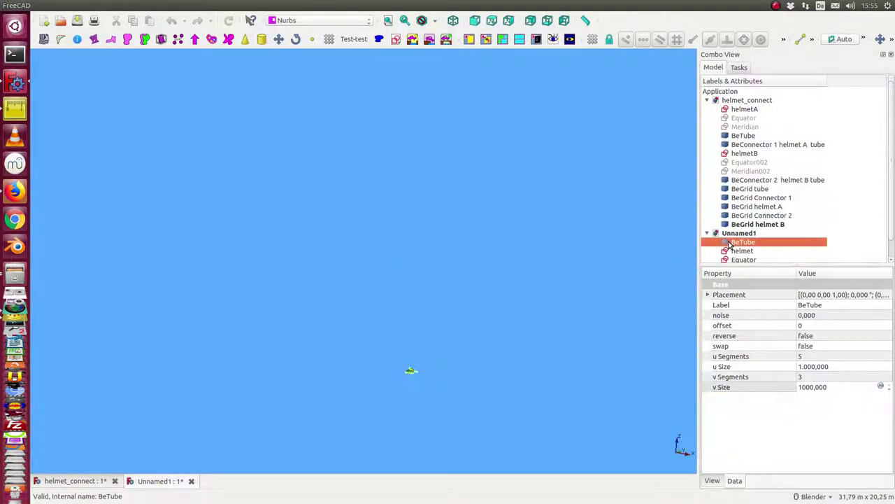
{"action": "left_click", "coordinate": [278, 39]}
{"action": "left_click", "coordinate": [410, 321]}
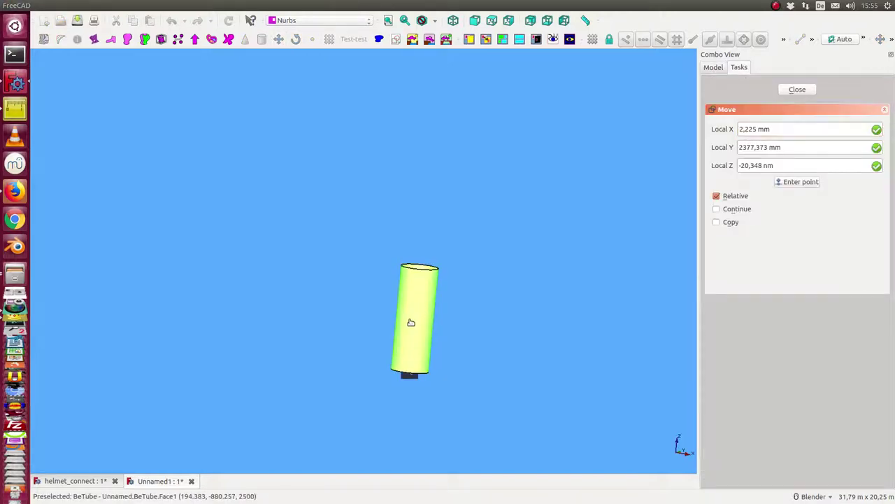
{"action": "left_click", "coordinate": [388, 457]}
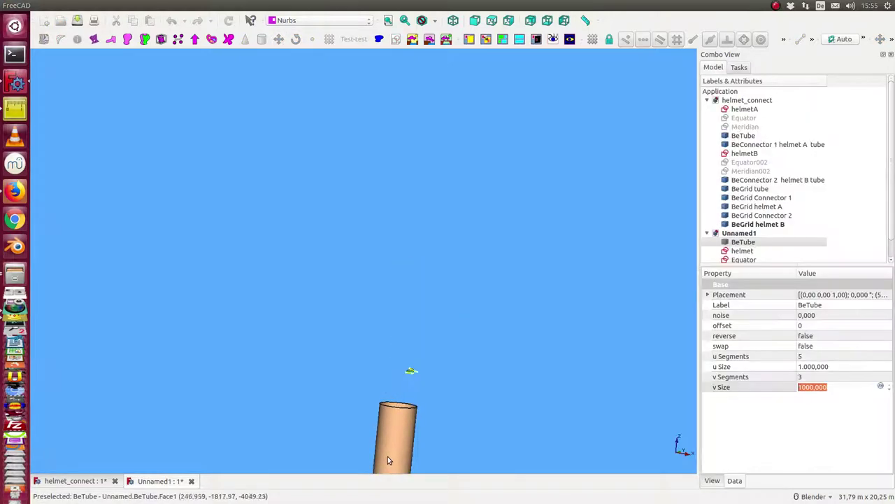
{"action": "middle_click_drag", "start_coordinate": [440, 417], "coordinate": [439, 236]}
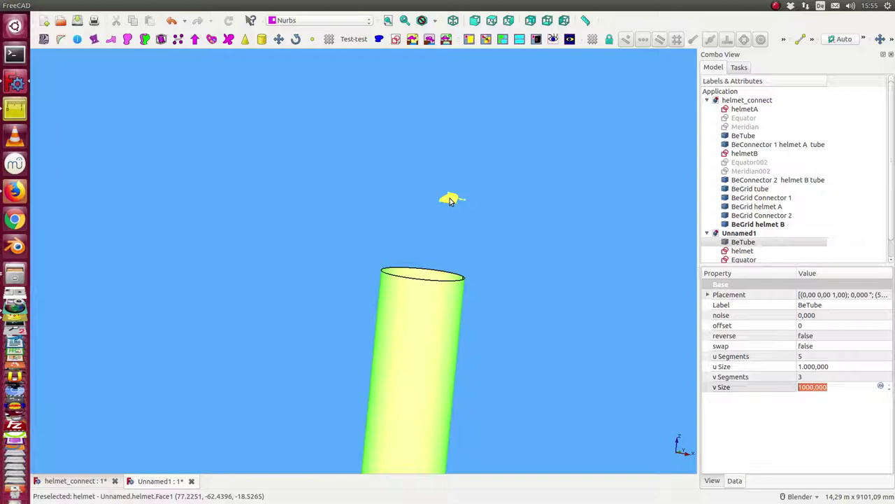
{"action": "left_click", "coordinate": [740, 250]}
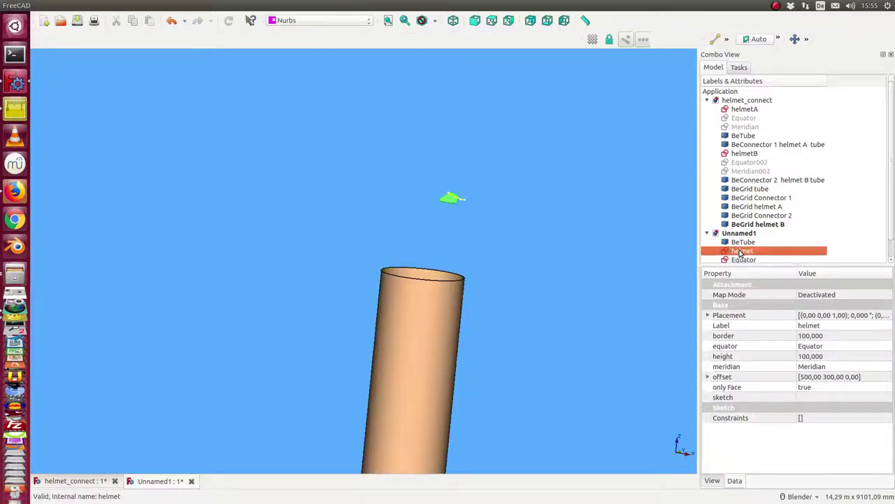
Stretch the helmet sketch's vertices right, down and left to widen the outline
{"action": "double_click", "coordinate": [741, 251]}
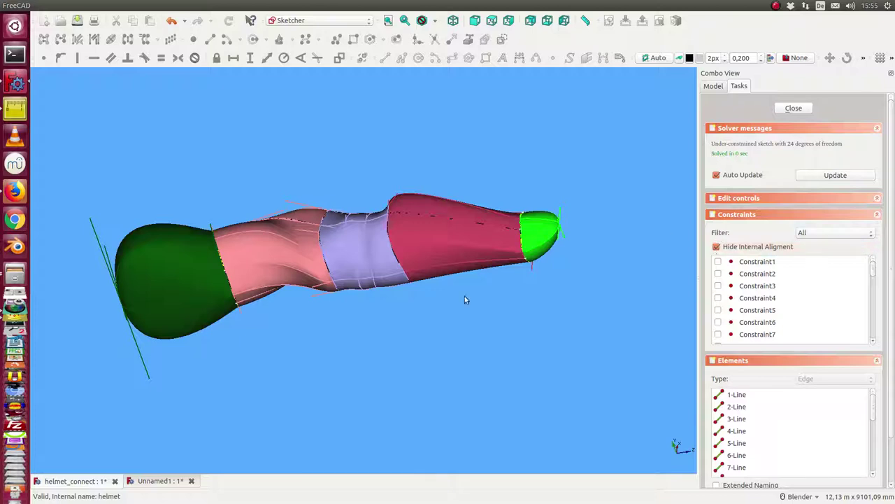
{"action": "left_click", "coordinate": [186, 486]}
{"action": "scroll", "coordinate": [460, 202], "scroll_direction": "up", "scroll_amount": 5}
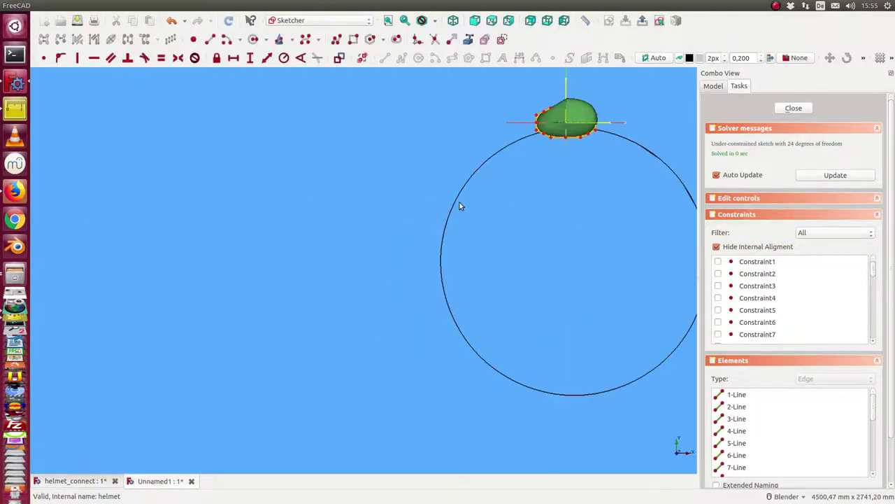
{"action": "middle_click_drag", "start_coordinate": [491, 228], "coordinate": [219, 386], "text": "shift"}
{"action": "scroll", "coordinate": [273, 350], "scroll_direction": "up", "scroll_amount": 2}
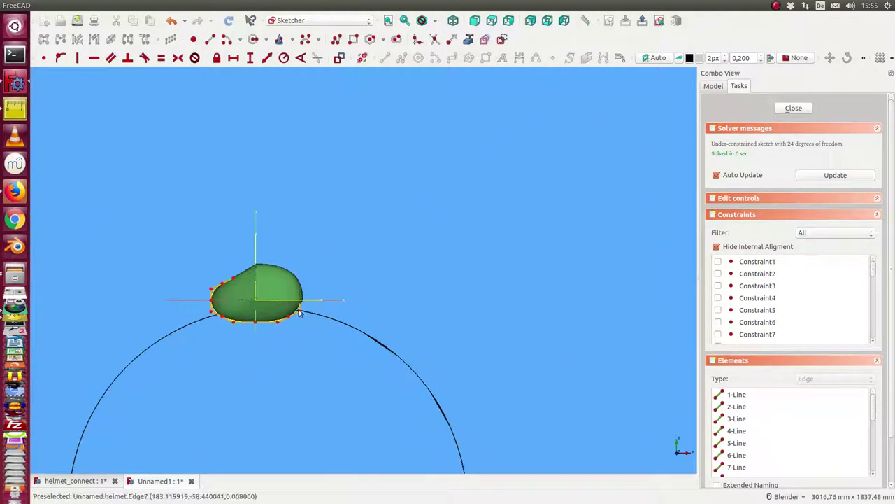
{"action": "left_click_drag", "start_coordinate": [299, 313], "coordinate": [402, 300]}
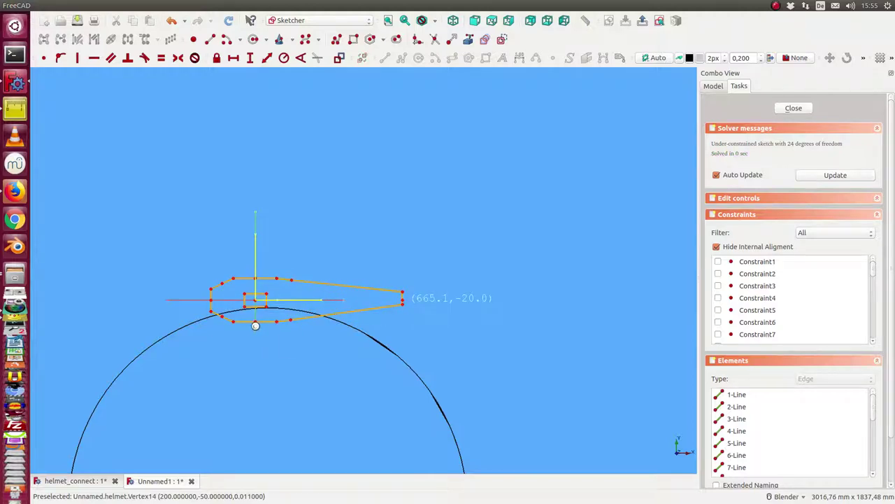
{"action": "left_click_drag", "start_coordinate": [247, 322], "coordinate": [236, 446]}
{"action": "left_click_drag", "start_coordinate": [207, 300], "coordinate": [116, 292]}
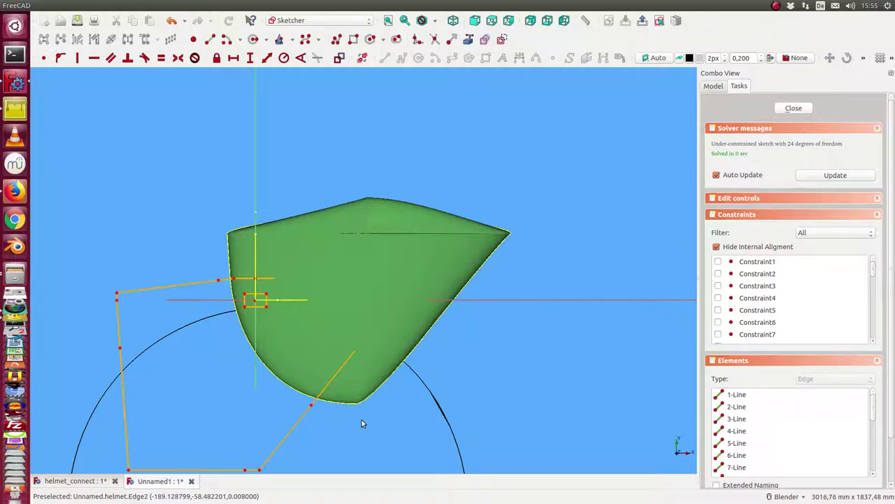
{"action": "key", "text": "Escape"}
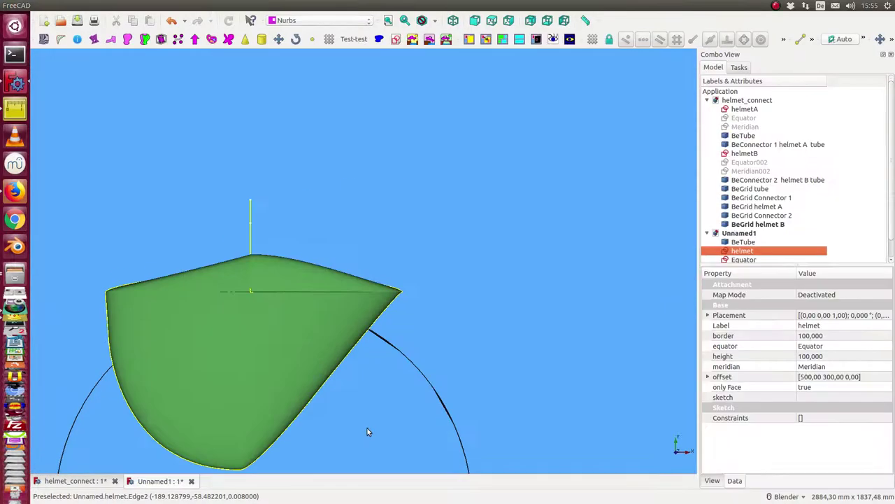
Change the helmet height from 100 to 400 and orbit to inspect the taller cap
{"action": "scroll", "coordinate": [352, 321], "scroll_direction": "down", "scroll_amount": 5}
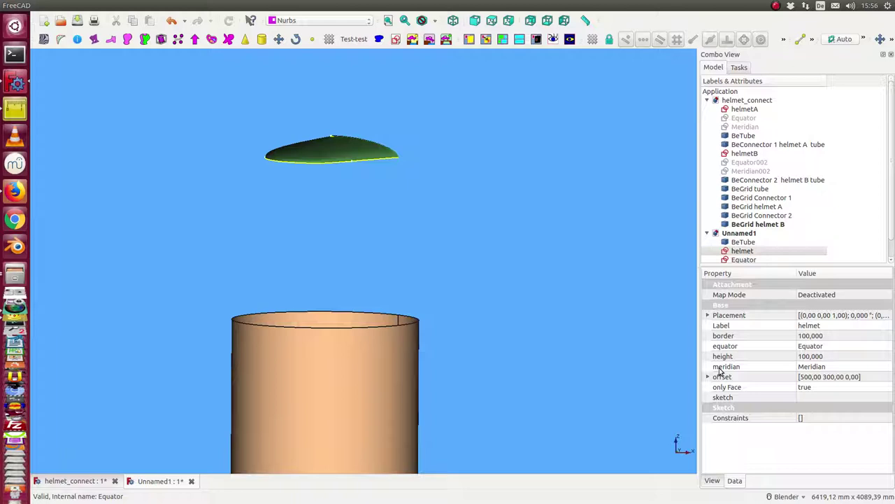
{"action": "left_click", "coordinate": [742, 252]}
{"action": "left_click", "coordinate": [806, 356]}
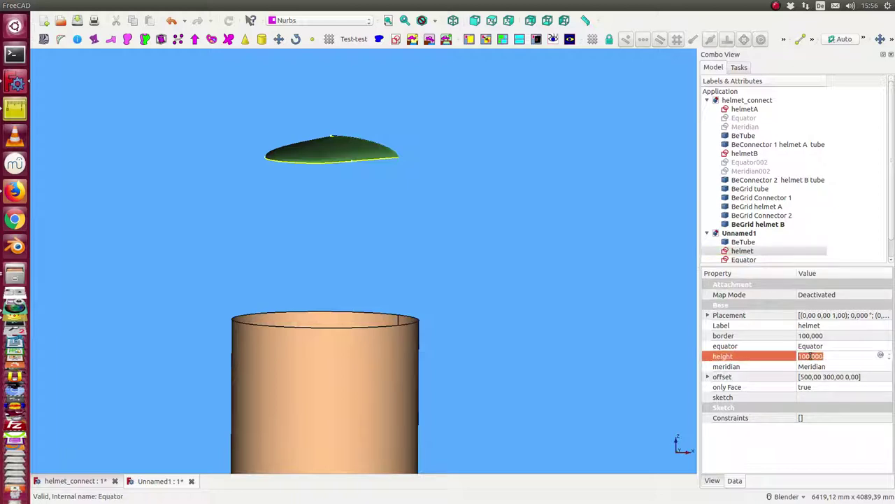
{"action": "type", "text": "4"}
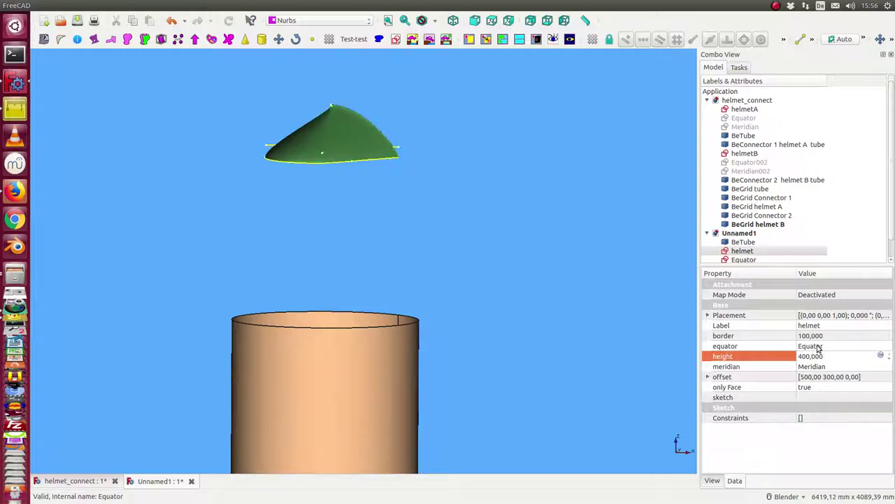
{"action": "middle_click_drag", "start_coordinate": [498, 234], "coordinate": [521, 260]}
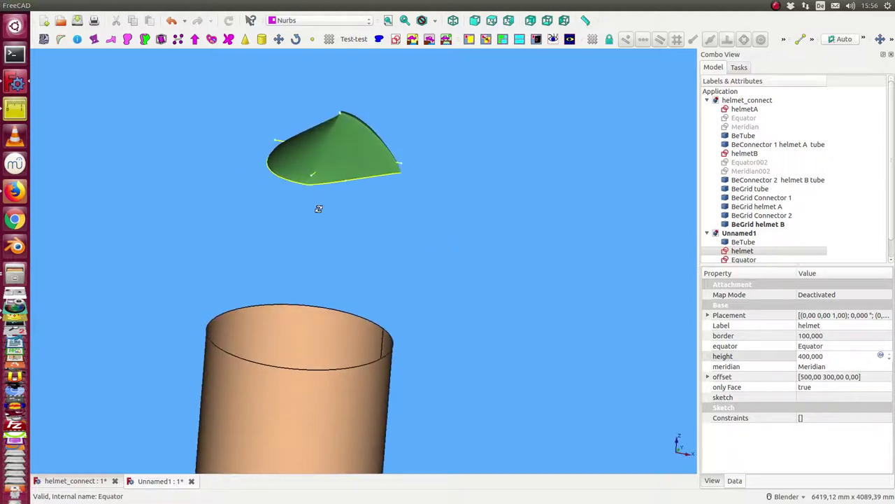
{"action": "middle_click_drag", "start_coordinate": [318, 205], "coordinate": [528, 208]}
{"action": "scroll", "coordinate": [743, 259], "scroll_direction": "down", "scroll_amount": 1}
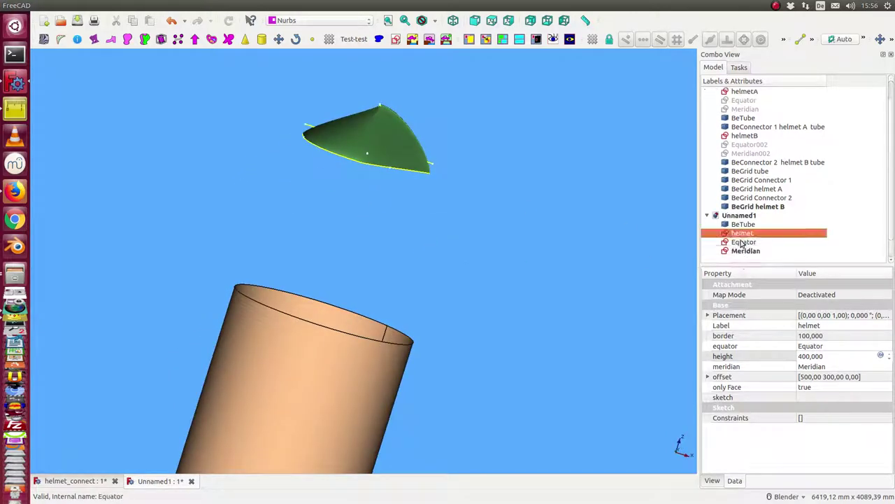
Open the Equator sketch and close helmet_connect without saving
{"action": "double_click", "coordinate": [744, 242]}
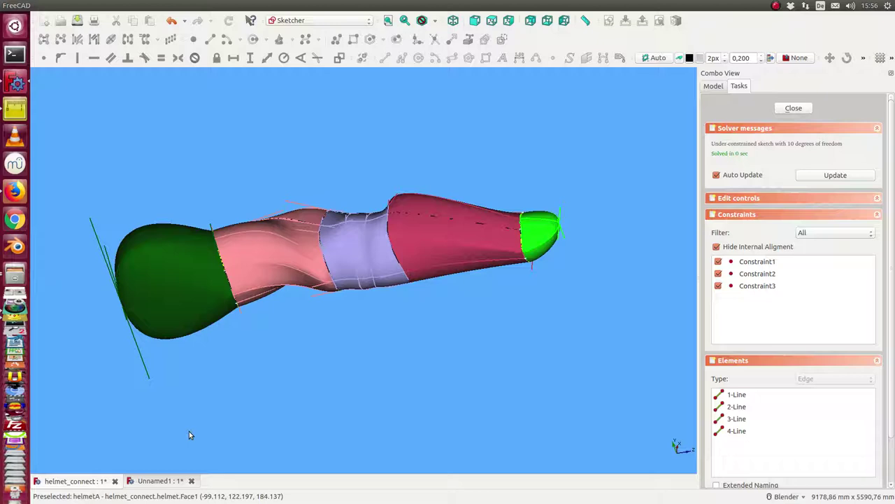
{"action": "left_click", "coordinate": [116, 481]}
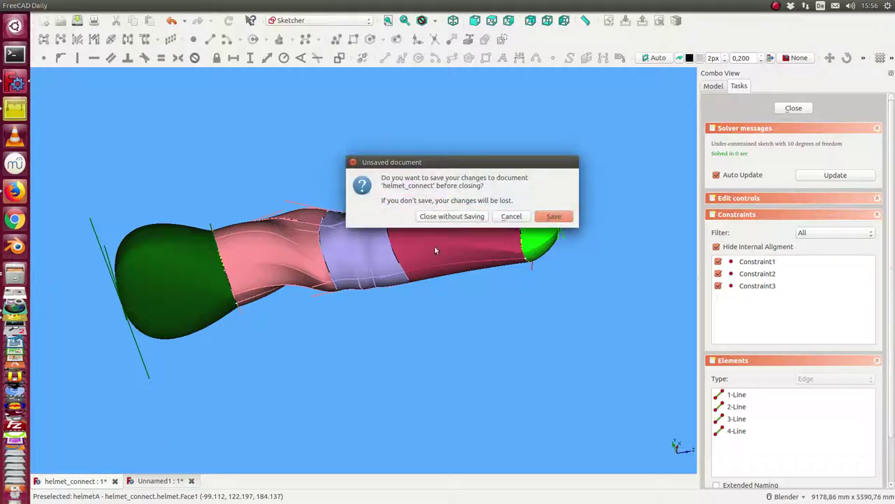
{"action": "left_click", "coordinate": [563, 219]}
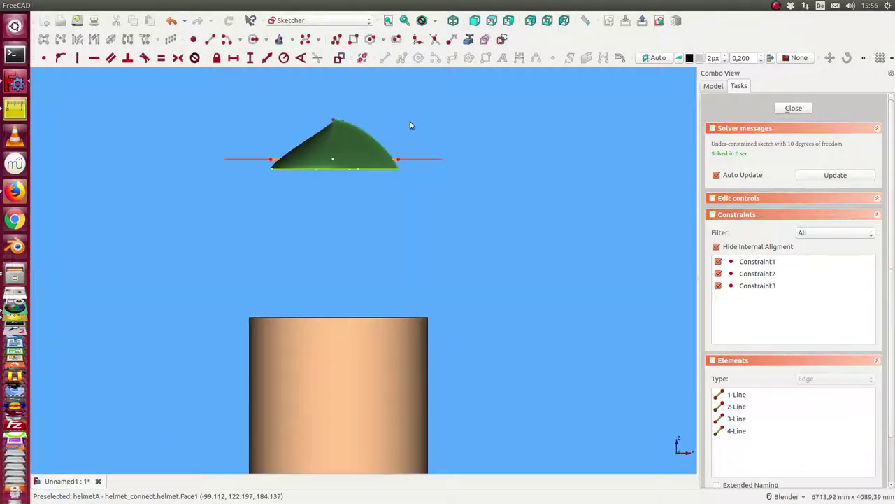
{"action": "left_click", "coordinate": [714, 86]}
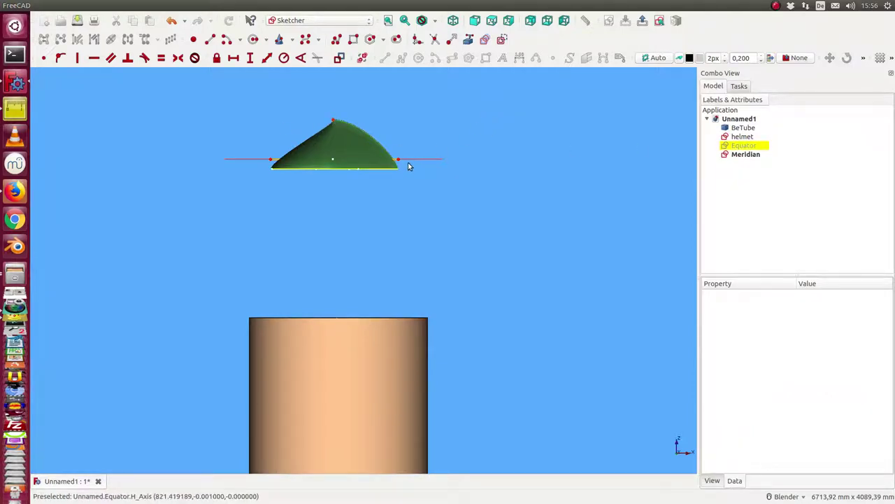
Drag two Equator points up and outward, then show the helmet to check the dome
{"action": "key", "text": "l"}
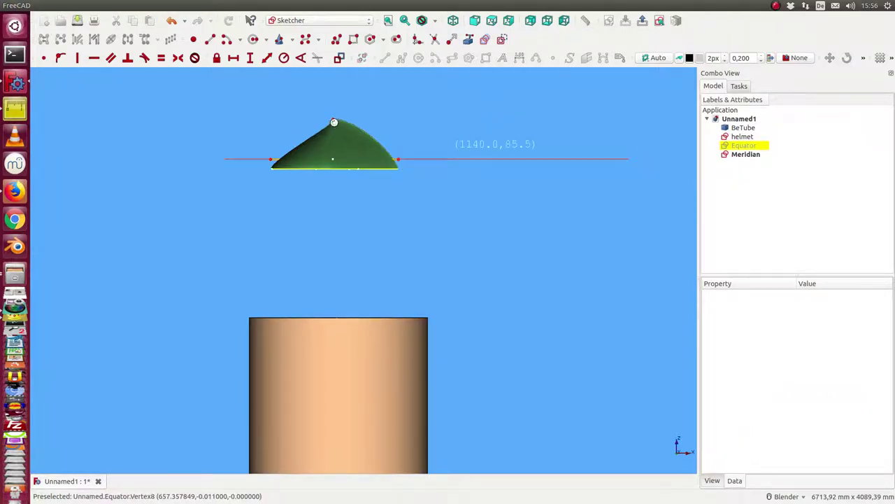
{"action": "left_click", "coordinate": [732, 137]}
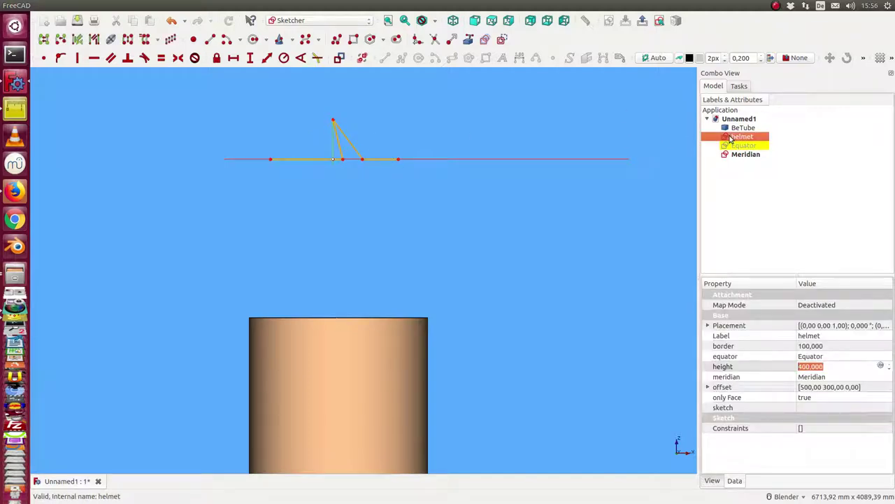
{"action": "left_click_drag", "start_coordinate": [363, 159], "coordinate": [445, 110]}
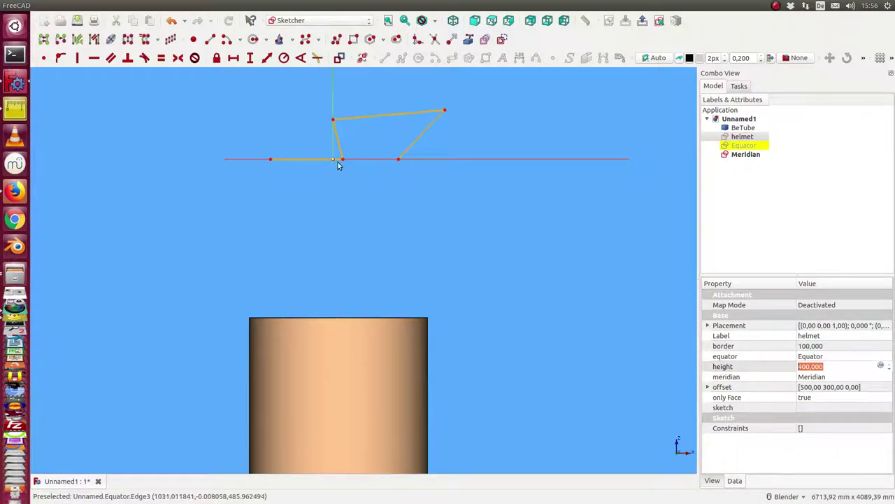
{"action": "mouse_move", "coordinate": [343, 163]}
{"action": "left_mouse_down"}
{"action": "mouse_move", "coordinate": [272, 120]}
{"action": "mouse_move", "coordinate": [226, 108]}
{"action": "left_mouse_up"}
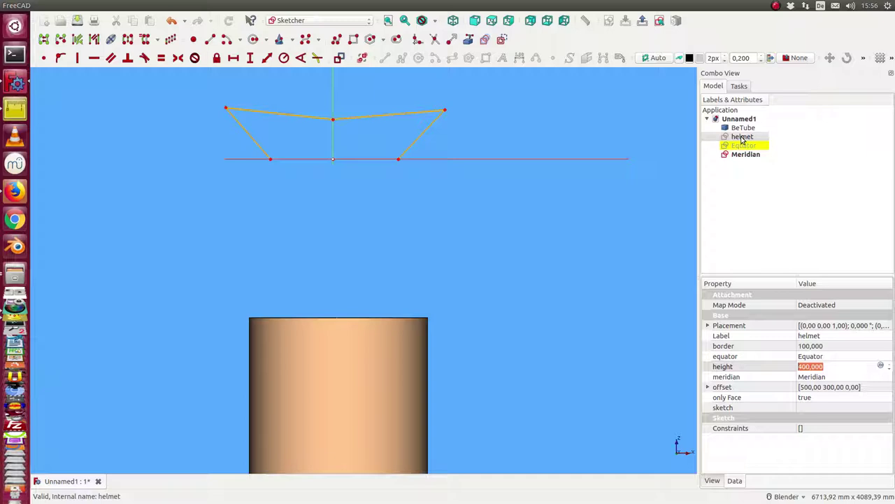
{"action": "left_click", "coordinate": [738, 137]}
{"action": "key", "text": "space"}
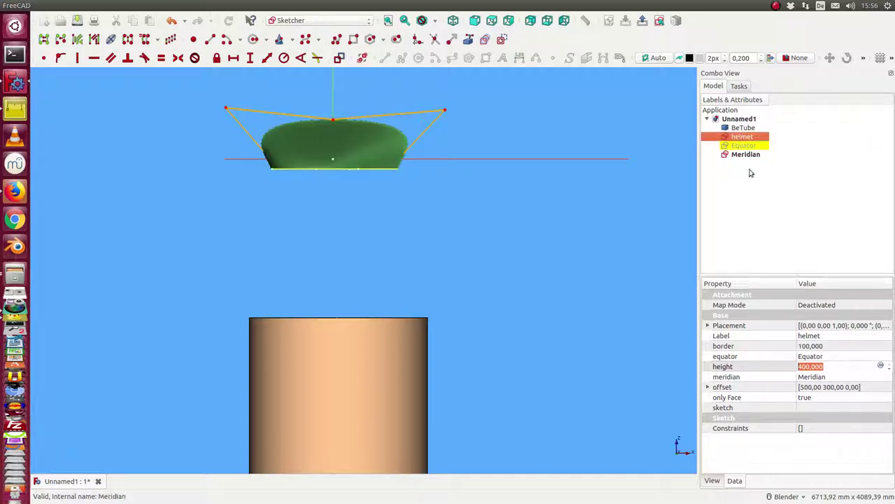
Move the Meridian sketch's outer point further out along the axis and close the sketch
{"action": "double_click", "coordinate": [746, 155]}
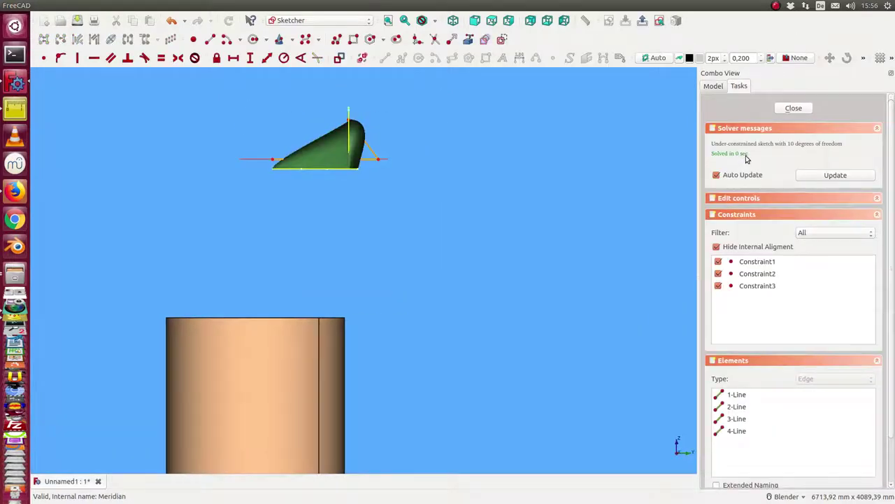
{"action": "left_click", "coordinate": [713, 86]}
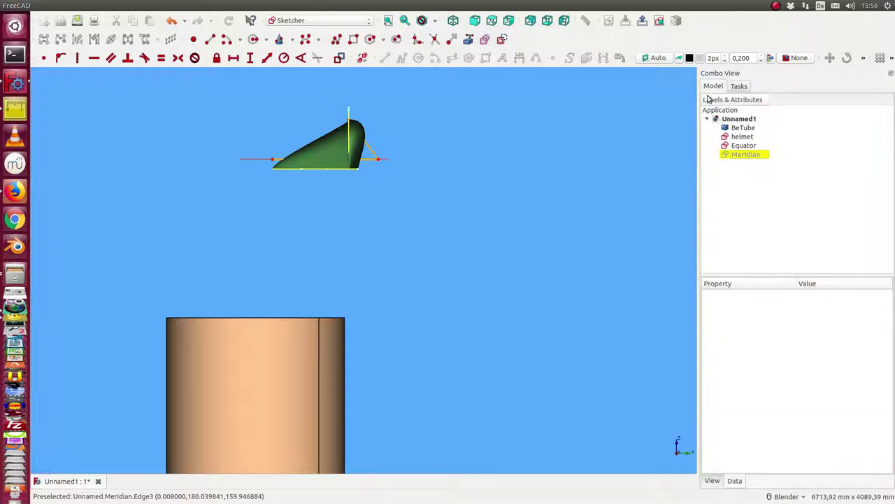
{"action": "left_click", "coordinate": [740, 137]}
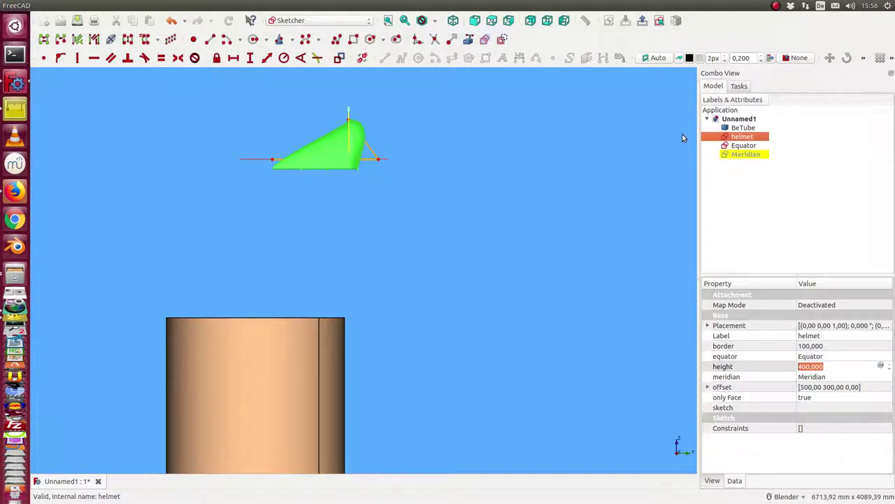
{"action": "key", "text": "space"}
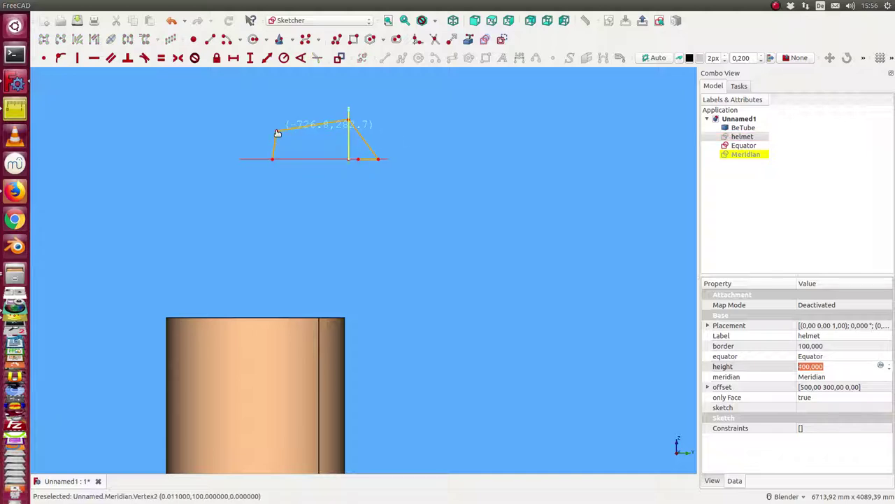
{"action": "mouse_move", "coordinate": [378, 159]}
{"action": "left_mouse_down"}
{"action": "mouse_move", "coordinate": [399, 139]}
{"action": "mouse_move", "coordinate": [412, 154]}
{"action": "left_mouse_up"}
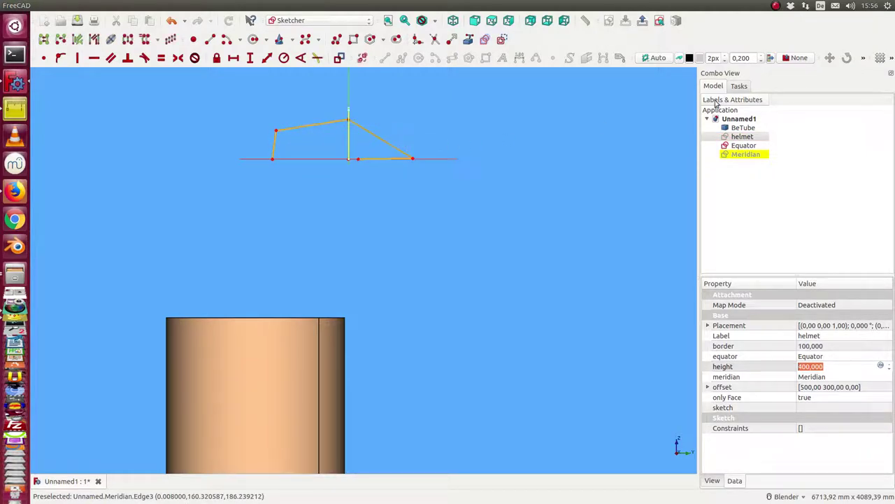
{"action": "left_click", "coordinate": [743, 138]}
{"action": "key", "text": "space"}
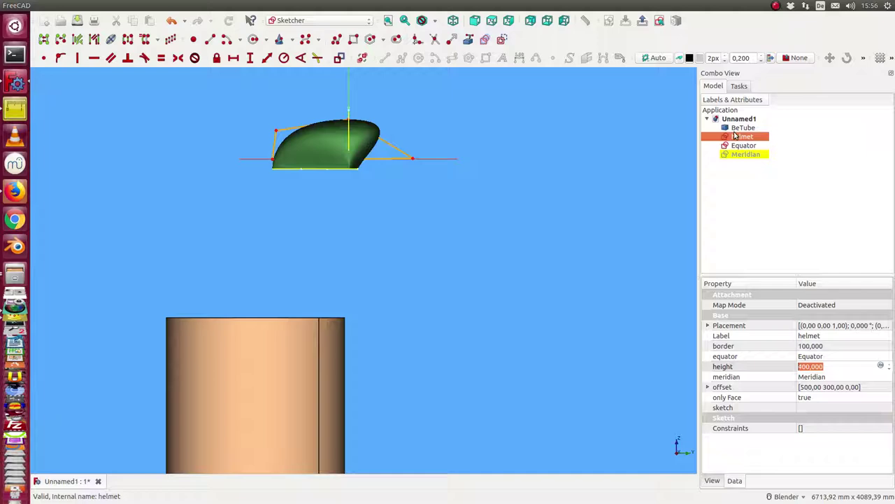
{"action": "left_click", "coordinate": [738, 86]}
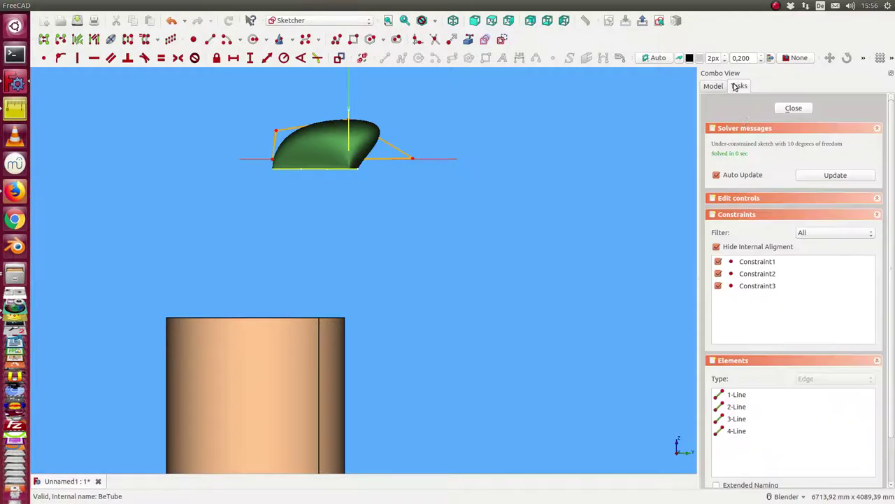
{"action": "left_click", "coordinate": [794, 108]}
{"action": "mouse_move", "coordinate": [542, 180]}
{"action": "middle_mouse_down"}
{"action": "mouse_move", "coordinate": [370, 317]}
{"action": "mouse_move", "coordinate": [478, 176]}
{"action": "mouse_move", "coordinate": [518, 171]}
{"action": "middle_mouse_up"}
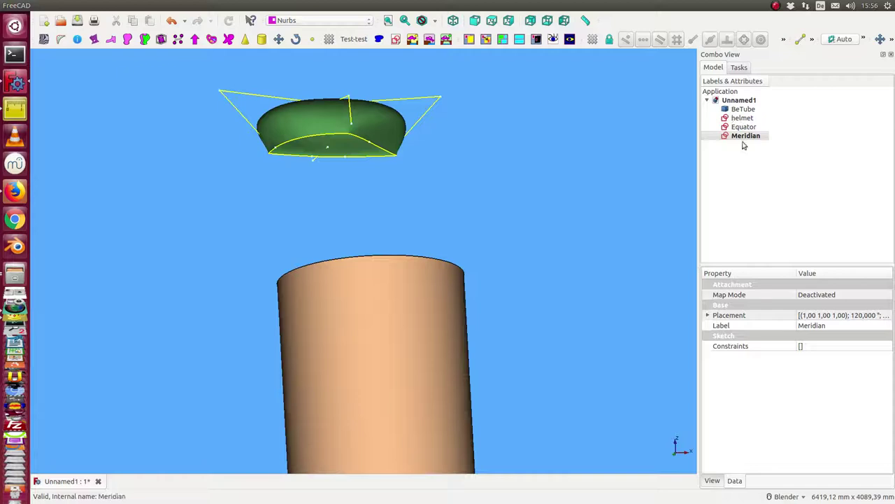
Create a Helmet Tube Connector from the helmet and BeTube, then orbit to inspect it
{"action": "left_click", "coordinate": [743, 119]}
{"action": "left_click", "coordinate": [743, 109], "text": "ctrl"}
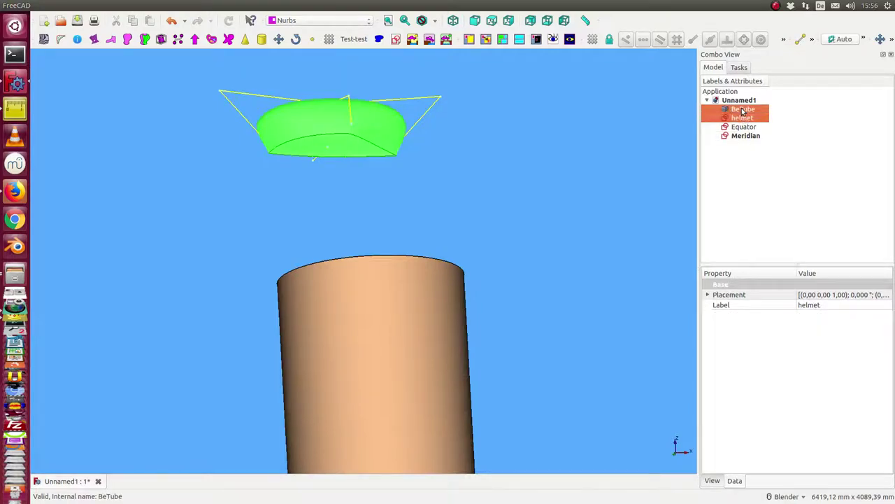
{"action": "left_click", "coordinate": [561, 6]}
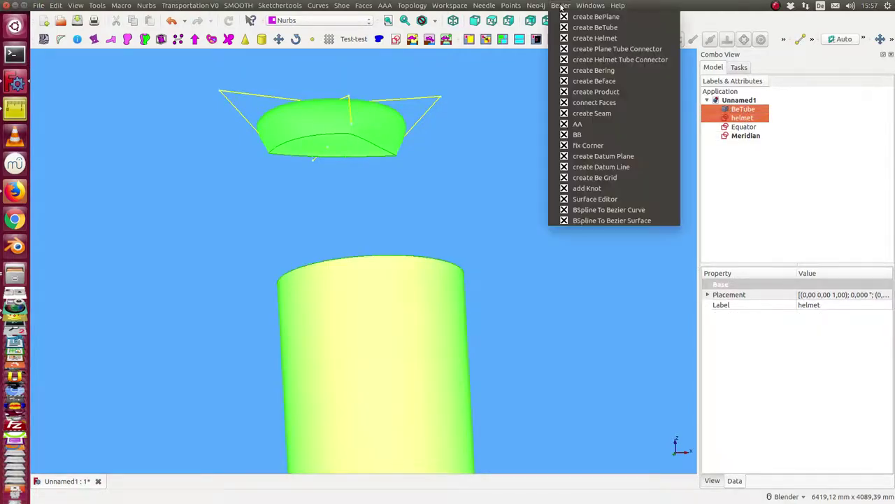
{"action": "left_click", "coordinate": [646, 59]}
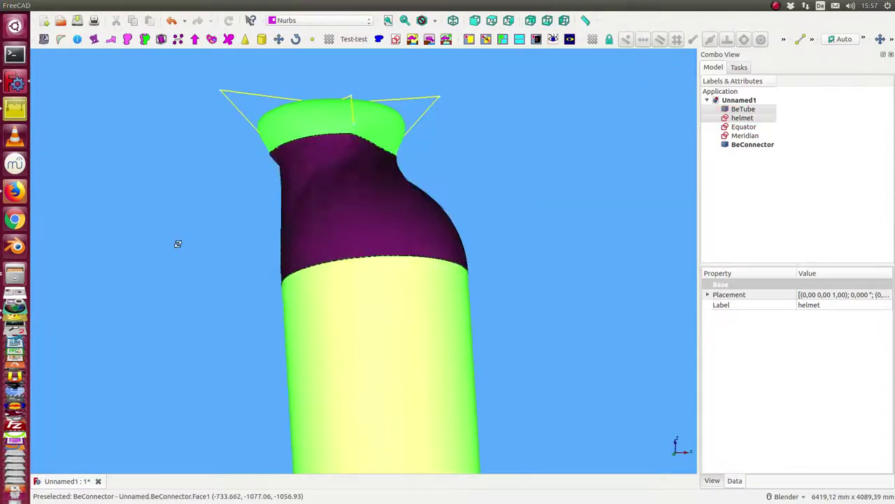
{"action": "middle_click_drag", "start_coordinate": [177, 244], "coordinate": [287, 218]}
{"action": "left_click", "coordinate": [230, 267]}
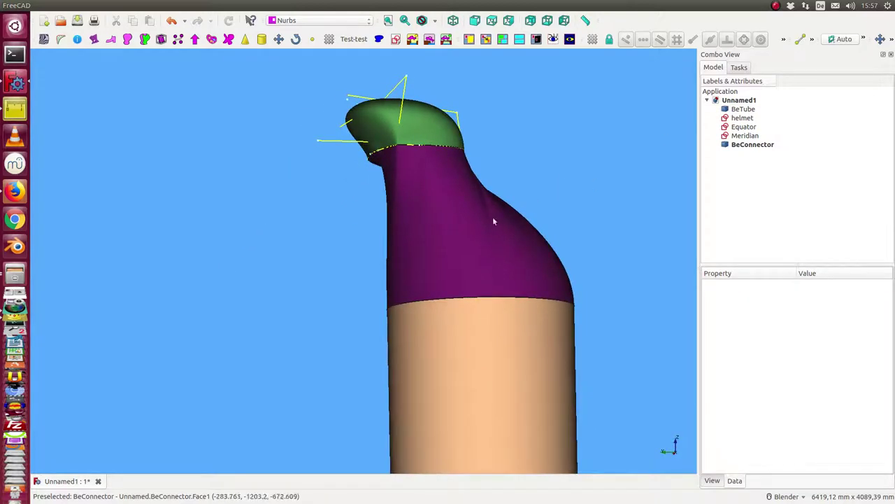
{"action": "middle_click_drag", "start_coordinate": [522, 236], "coordinate": [493, 233]}
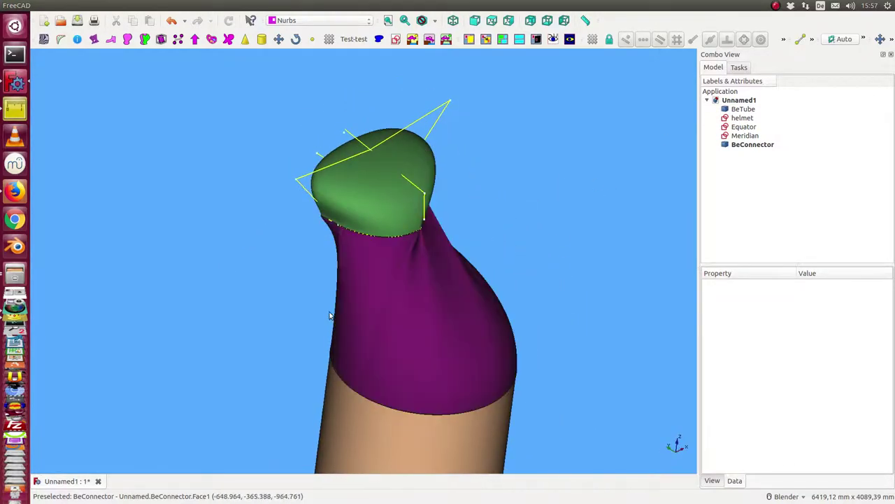
{"action": "middle_click_drag", "start_coordinate": [565, 235], "coordinate": [530, 251]}
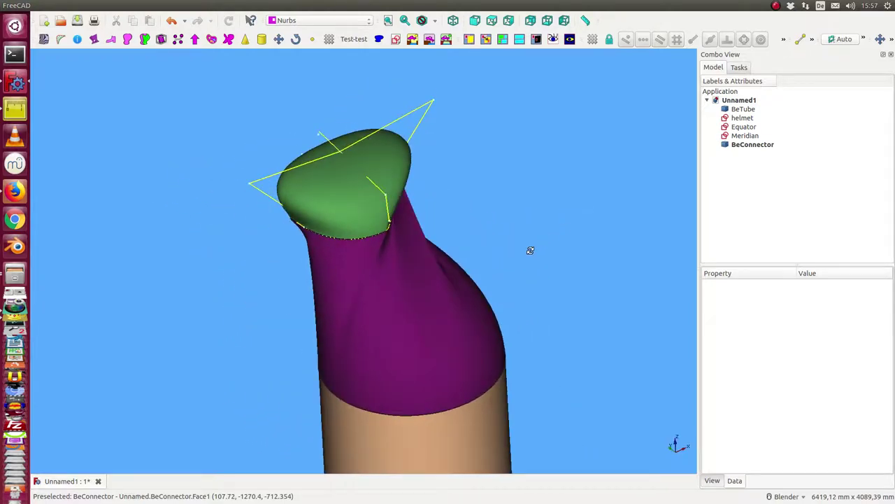
Give BeConnector an offset of 2 and orbit to inspect the reshaped connector
{"action": "left_click", "coordinate": [746, 145]}
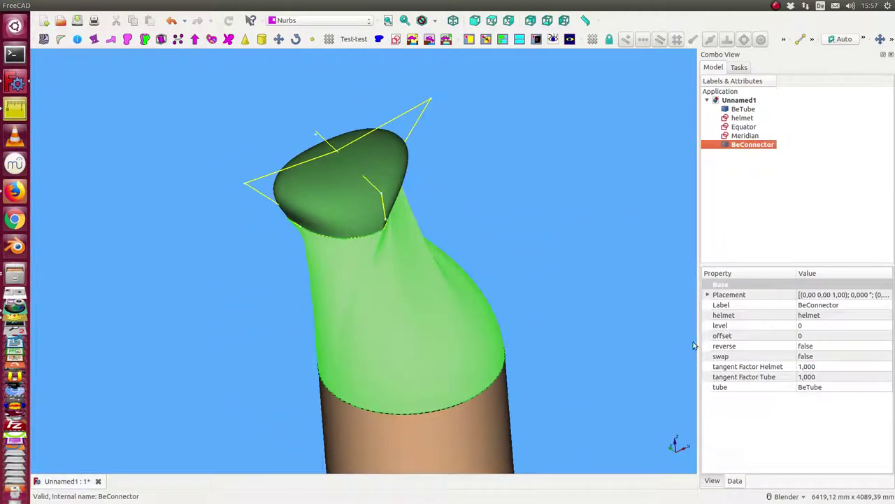
{"action": "left_click", "coordinate": [831, 336]}
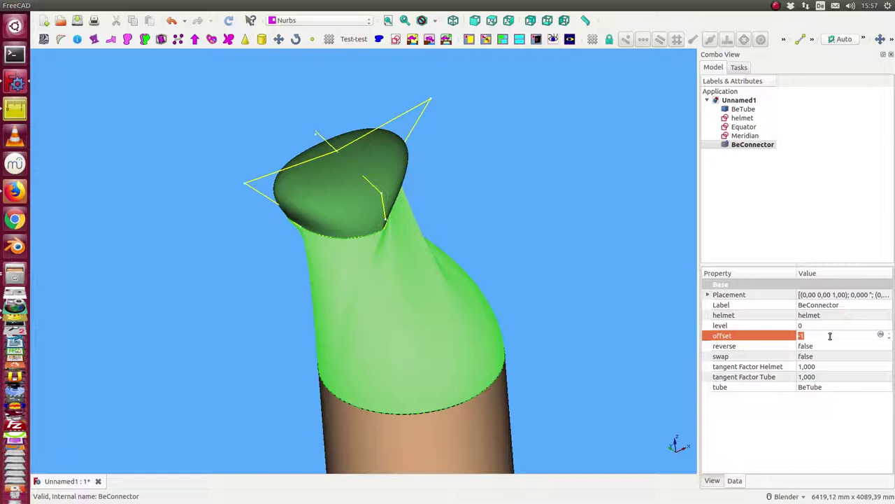
{"action": "key", "text": "Return"}
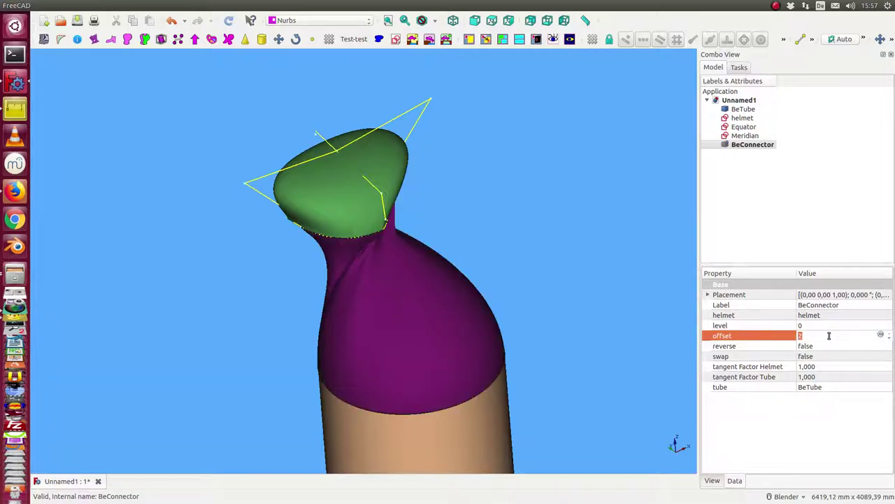
{"action": "key", "text": "Return"}
{"action": "middle_click_drag", "start_coordinate": [689, 297], "coordinate": [689, 272]}
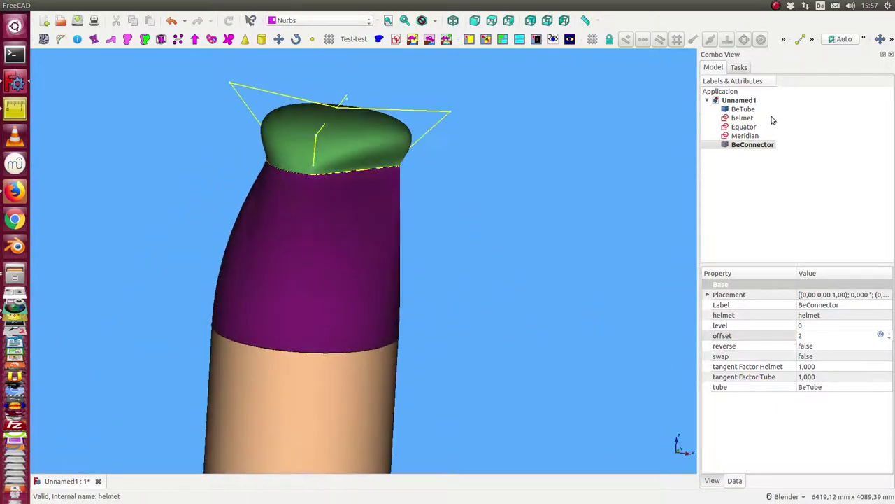
Set the helmet's only Face property to true
{"action": "left_click", "coordinate": [742, 118]}
{"action": "left_click", "coordinate": [832, 389]}
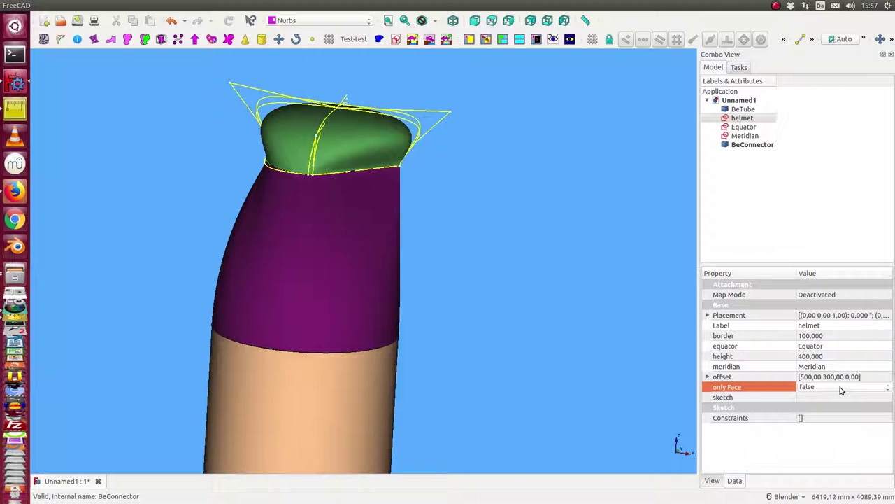
{"action": "left_click", "coordinate": [810, 387]}
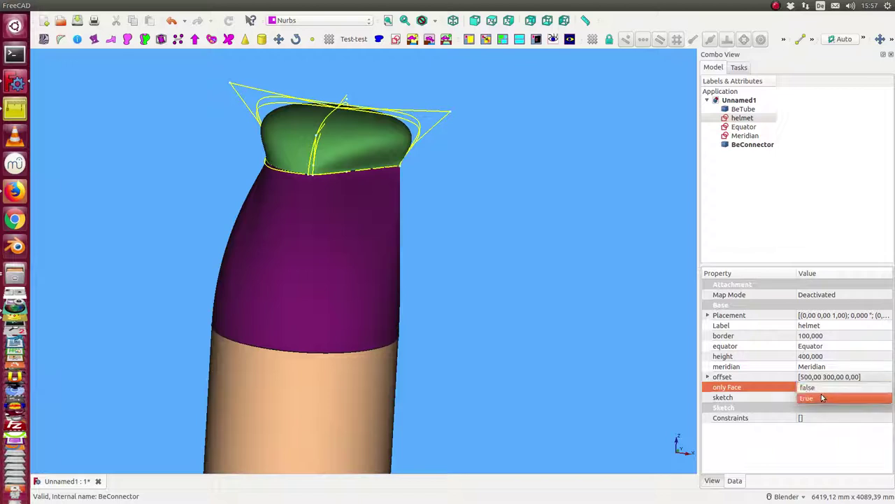
{"action": "left_click", "coordinate": [823, 398]}
Hide the Equator and Meridian curves and orbit to view the helmet cap
{"action": "left_click", "coordinate": [743, 127]}
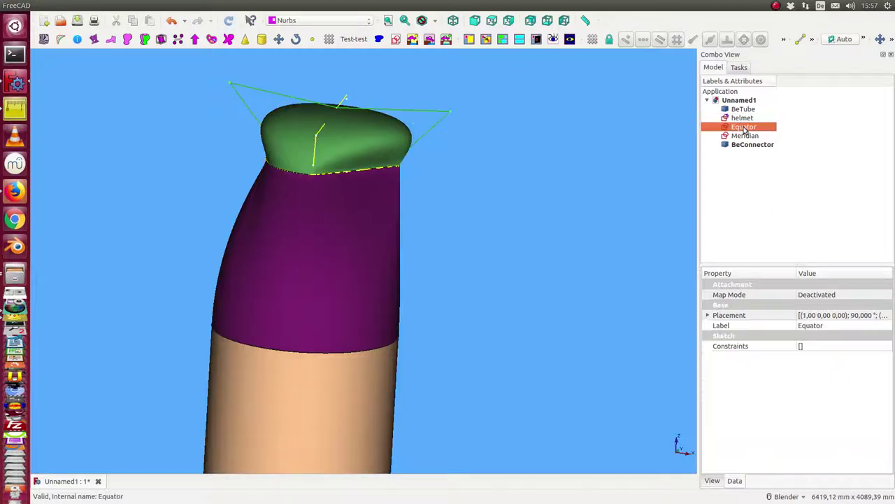
{"action": "key", "text": "space"}
{"action": "left_click", "coordinate": [744, 135]}
{"action": "key", "text": "space"}
{"action": "left_click", "coordinate": [596, 207]}
{"action": "middle_click_drag", "start_coordinate": [596, 207], "coordinate": [520, 214]}
Set BeConnector's tangent Factor Tube to 5 and inspect its gentler blend into the tube
{"action": "left_click", "coordinate": [749, 144]}
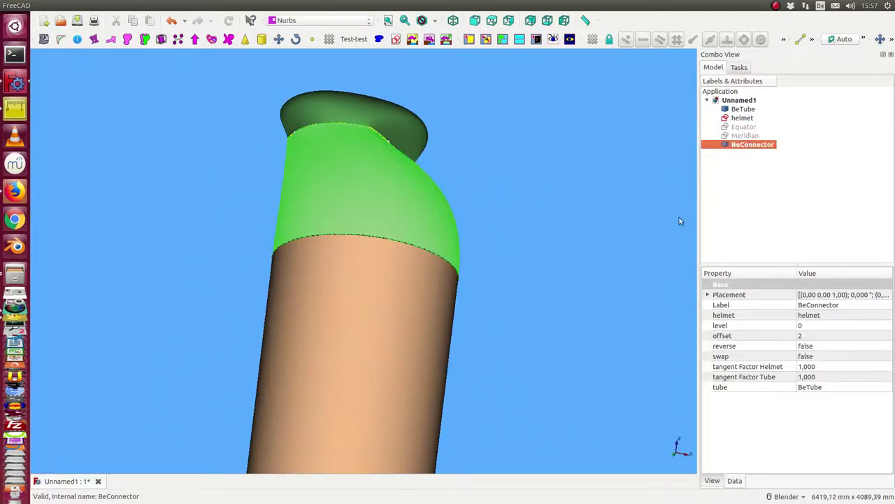
{"action": "middle_click_drag", "start_coordinate": [679, 221], "coordinate": [705, 149]}
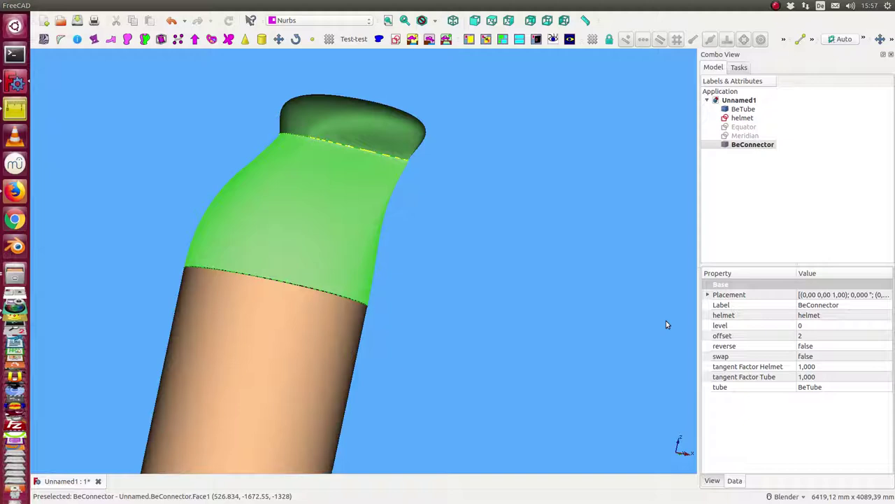
{"action": "left_click", "coordinate": [814, 378]}
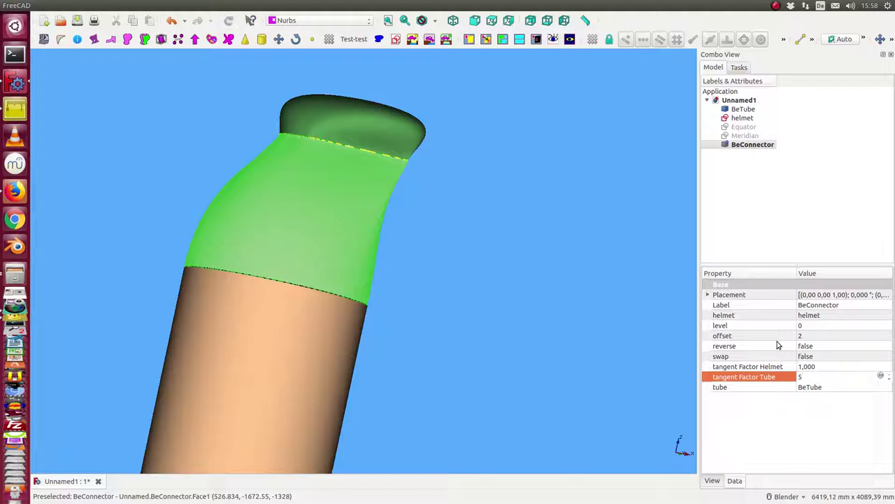
{"action": "key", "text": "Return"}
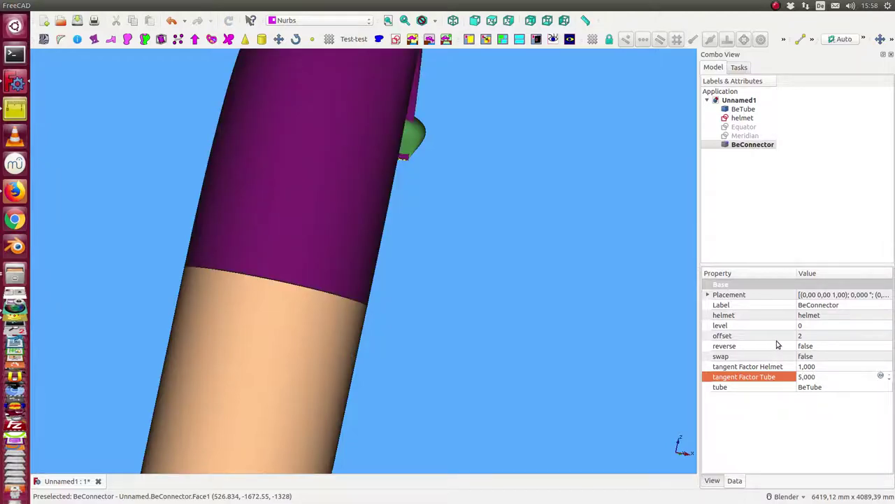
{"action": "middle_click_drag", "start_coordinate": [547, 189], "coordinate": [296, 240]}
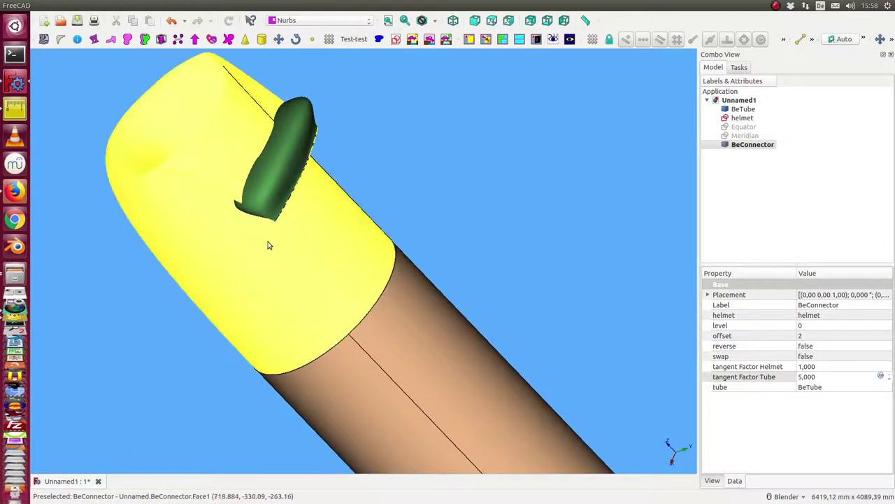
{"action": "middle_click_drag", "start_coordinate": [238, 183], "coordinate": [278, 193]}
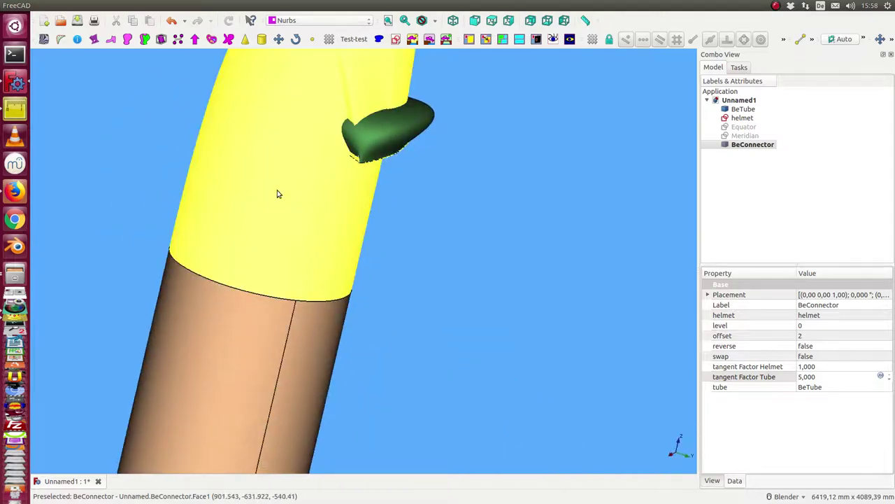
{"action": "scroll", "coordinate": [245, 250], "scroll_direction": "down", "scroll_amount": 5}
{"action": "middle_click_drag", "start_coordinate": [254, 252], "coordinate": [272, 250]}
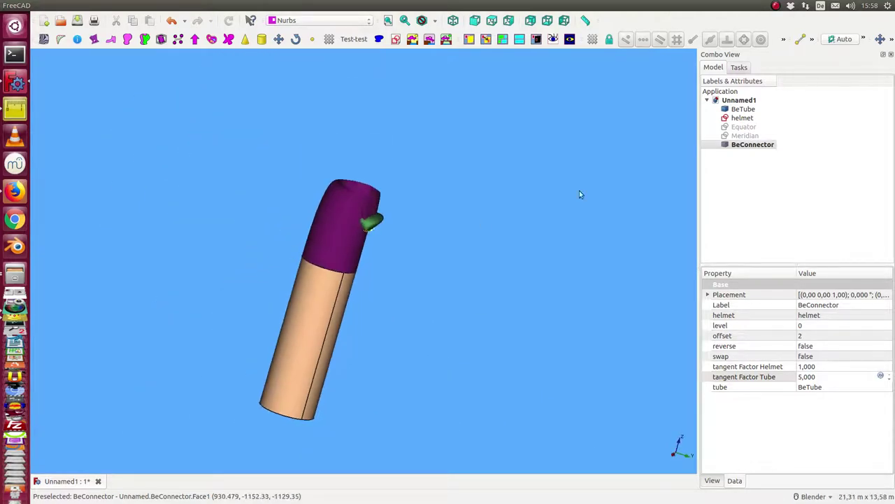
{"action": "middle_click_drag", "start_coordinate": [502, 289], "coordinate": [645, 161], "text": "shift"}
{"action": "left_click", "coordinate": [453, 193]}
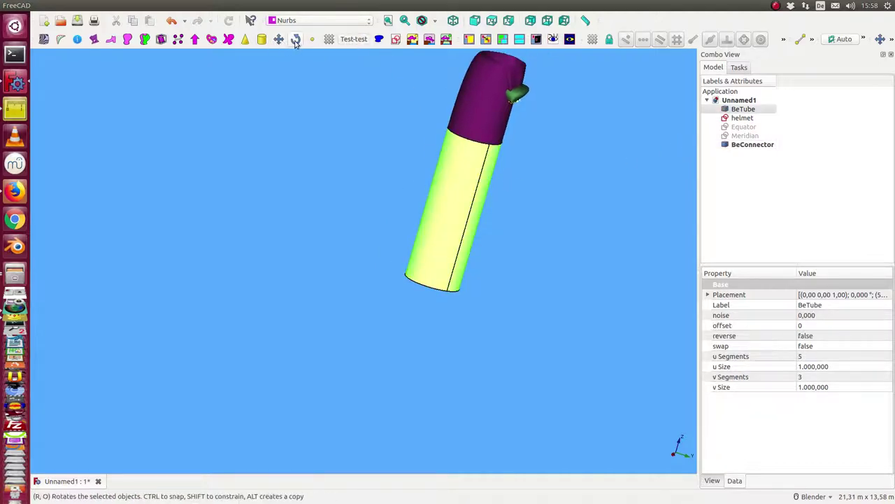
Move BeTube to a new position, stretching the connector into a long bent sleeve
{"action": "left_click", "coordinate": [295, 39]}
{"action": "left_click", "coordinate": [447, 188]}
{"action": "key", "text": "Escape"}
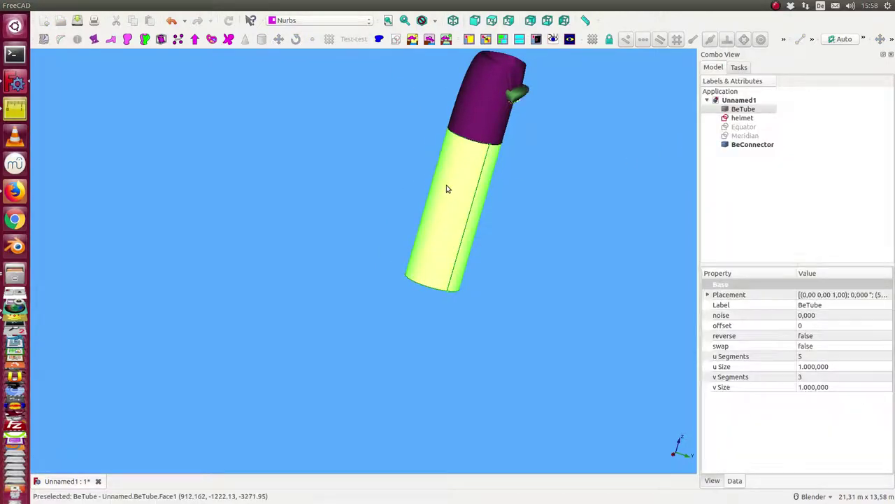
{"action": "left_click", "coordinate": [278, 39]}
{"action": "left_click", "coordinate": [466, 180]}
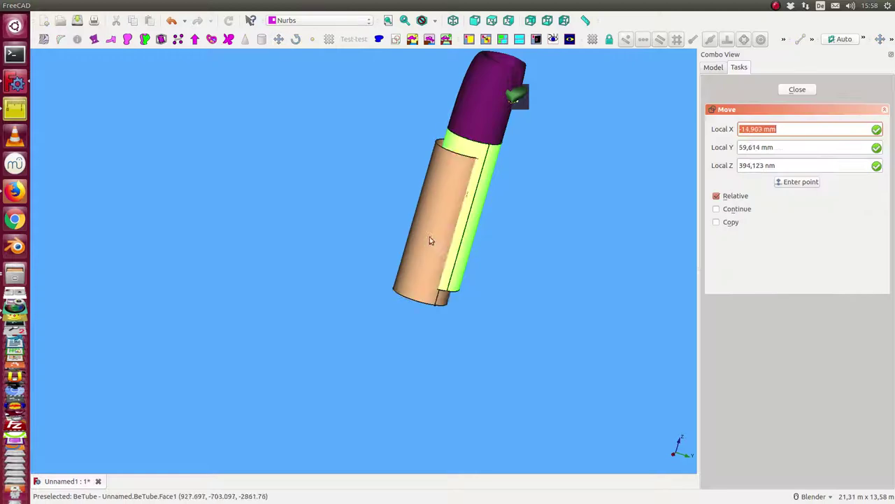
{"action": "left_click", "coordinate": [368, 330]}
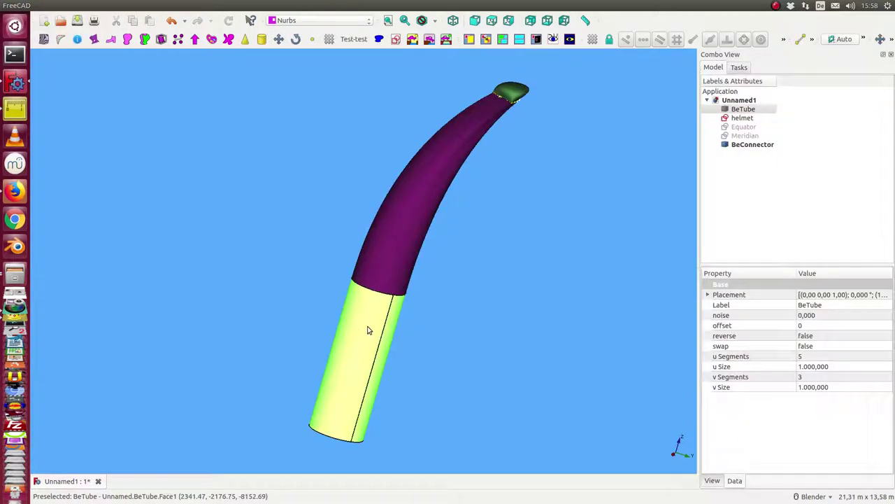
{"action": "middle_click_drag", "start_coordinate": [270, 205], "coordinate": [401, 238]}
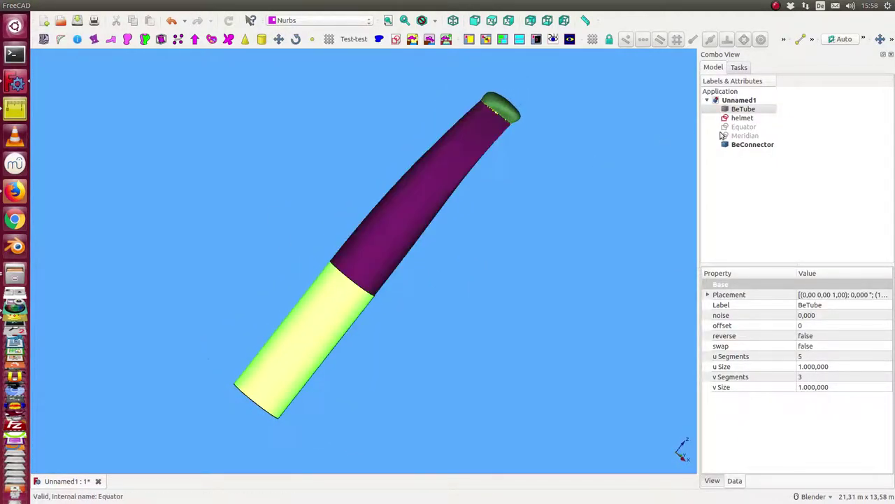
Reset BeConnector's tangent Factor Tube to 1 and view the model from the front
{"action": "left_click", "coordinate": [748, 144]}
{"action": "key", "text": "Return"}
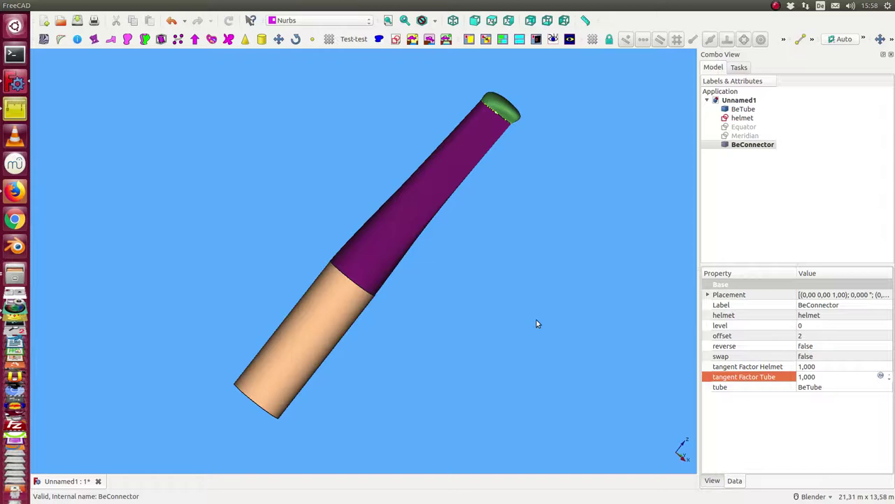
{"action": "middle_click_drag", "start_coordinate": [536, 320], "coordinate": [532, 238]}
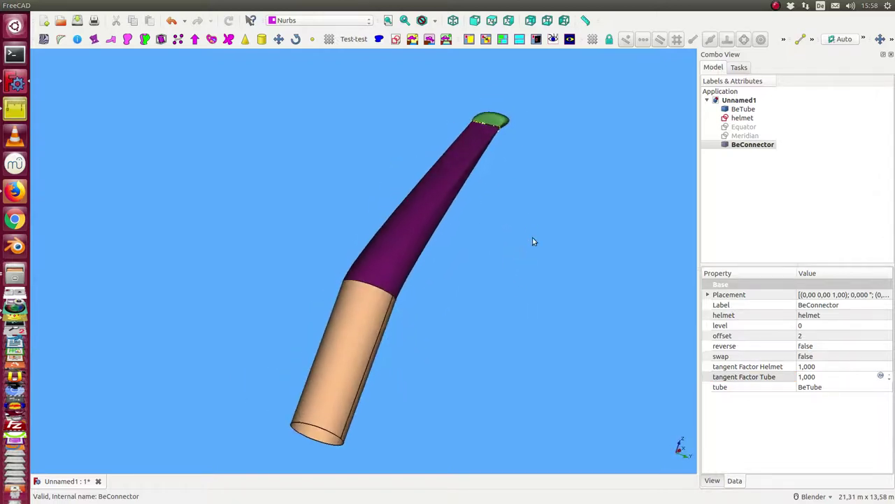
{"action": "key", "text": "1"}
{"action": "scroll", "coordinate": [539, 230], "scroll_direction": "down", "scroll_amount": 4}
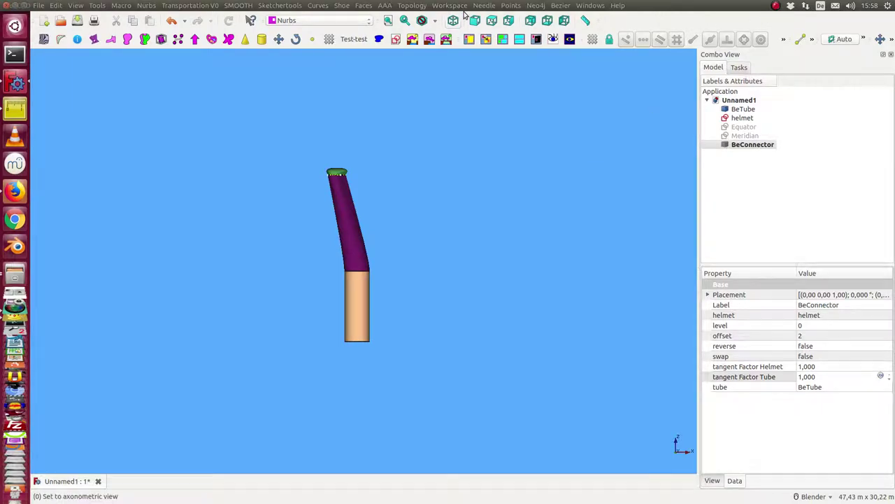
Create a second helmet cap, helmet001, and start moving it from a picked start point
{"action": "left_click", "coordinate": [561, 6]}
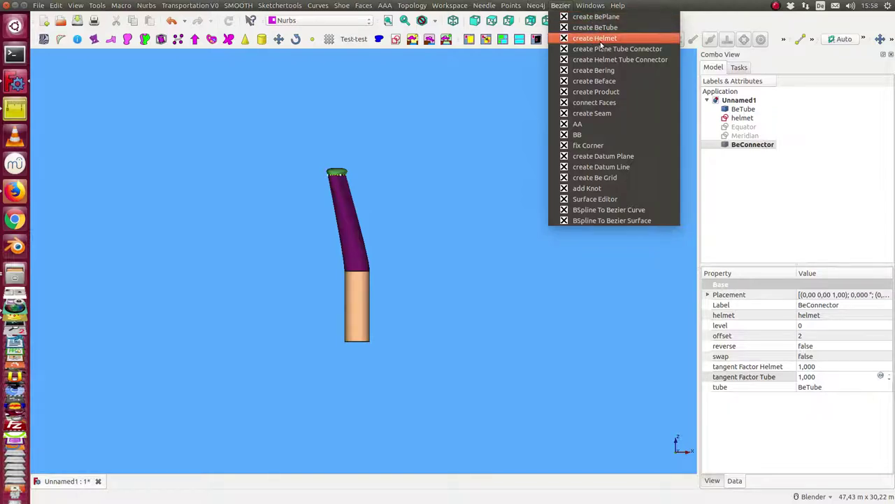
{"action": "left_click", "coordinate": [595, 37]}
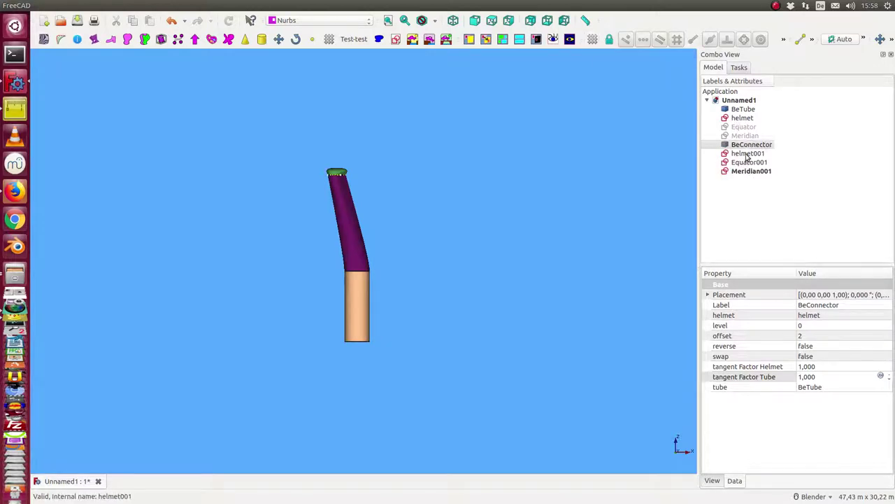
{"action": "left_click", "coordinate": [747, 154]}
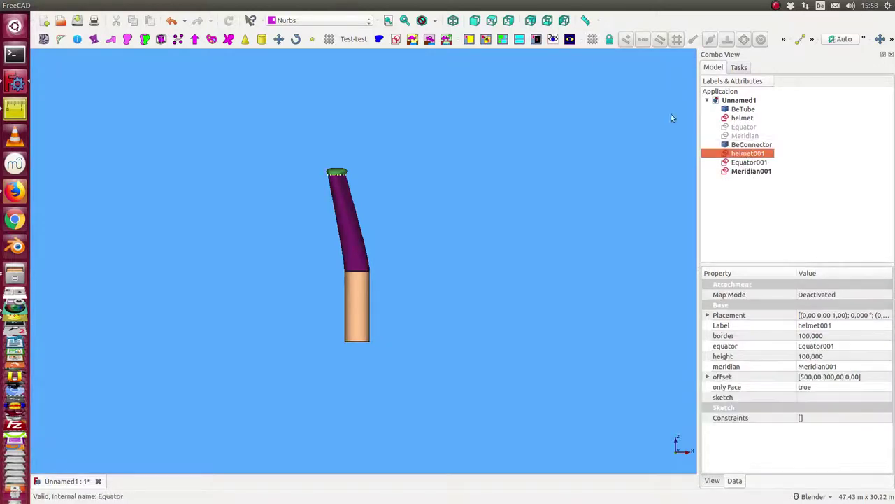
{"action": "left_click", "coordinate": [278, 38]}
{"action": "left_click", "coordinate": [390, 141]}
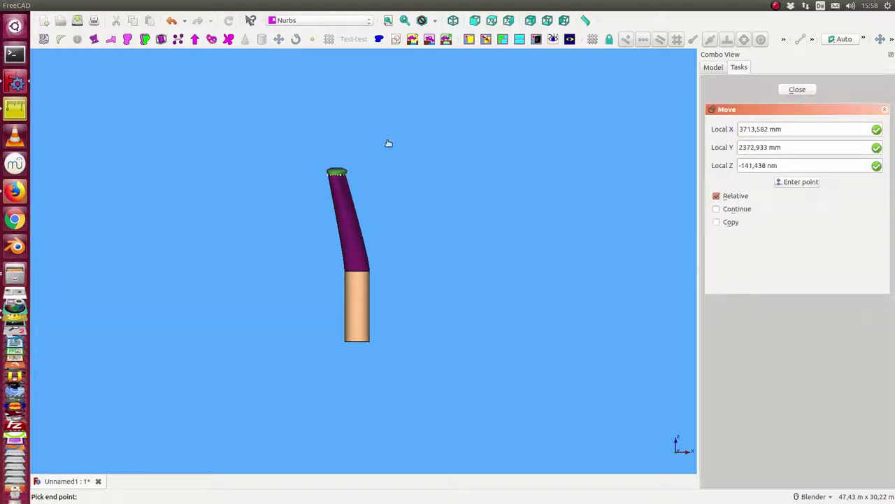
Drop helmet001 well below the tube's end and zoom in on the green cap
{"action": "left_click", "coordinate": [406, 363]}
{"action": "scroll", "coordinate": [409, 361], "scroll_direction": "up", "scroll_amount": 2}
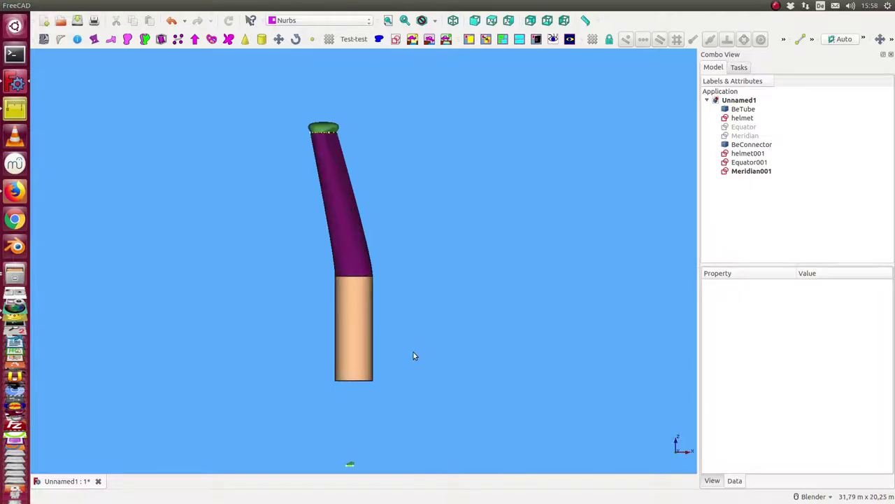
{"action": "middle_click_drag", "start_coordinate": [413, 356], "coordinate": [164, 141], "text": "shift"}
{"action": "scroll", "coordinate": [463, 154], "scroll_direction": "up", "scroll_amount": 6}
{"action": "scroll", "coordinate": [302, 259], "scroll_direction": "up", "scroll_amount": 4}
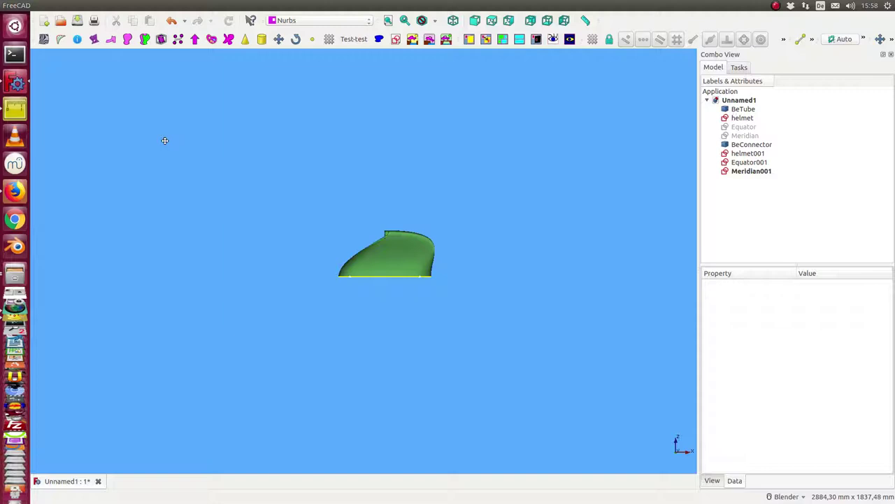
Open the Equator001 sketch and hide BeTube, the original helmet and BeConnector
{"action": "double_click", "coordinate": [740, 162]}
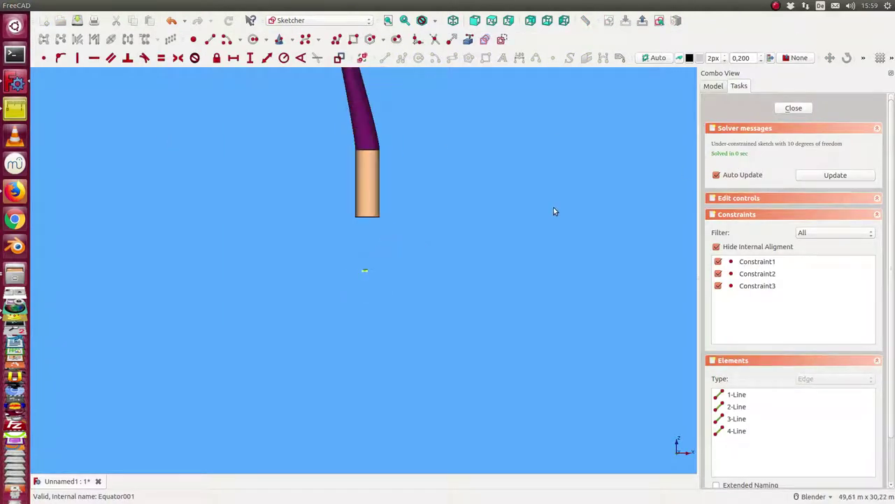
{"action": "middle_click_drag", "start_coordinate": [538, 211], "coordinate": [539, 424]}
{"action": "scroll", "coordinate": [567, 269], "scroll_direction": "up", "scroll_amount": 4}
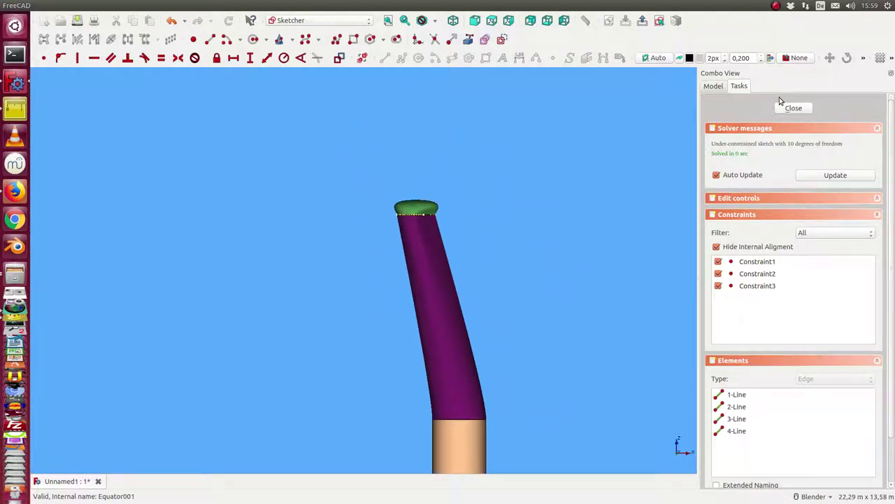
{"action": "left_click", "coordinate": [713, 85]}
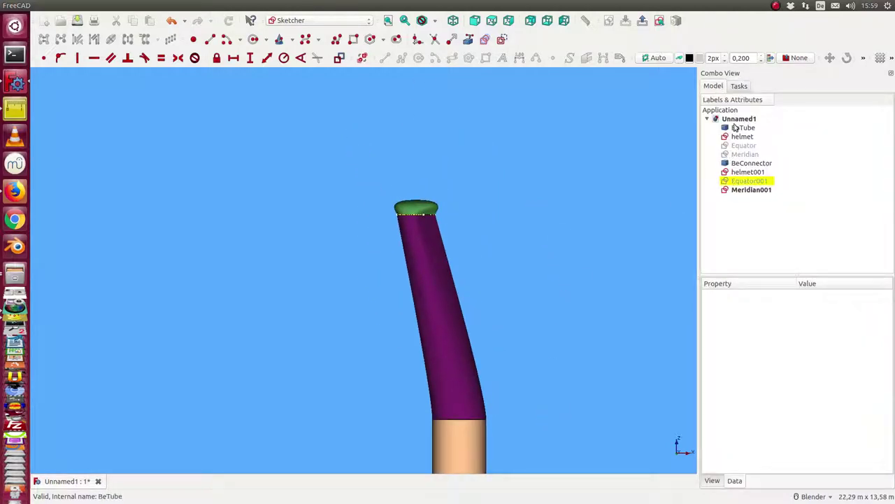
{"action": "left_click", "coordinate": [738, 128]}
{"action": "key", "text": "space"}
{"action": "left_click", "coordinate": [742, 137]}
{"action": "key", "text": "space"}
{"action": "left_click", "coordinate": [749, 163]}
{"action": "key", "text": "space"}
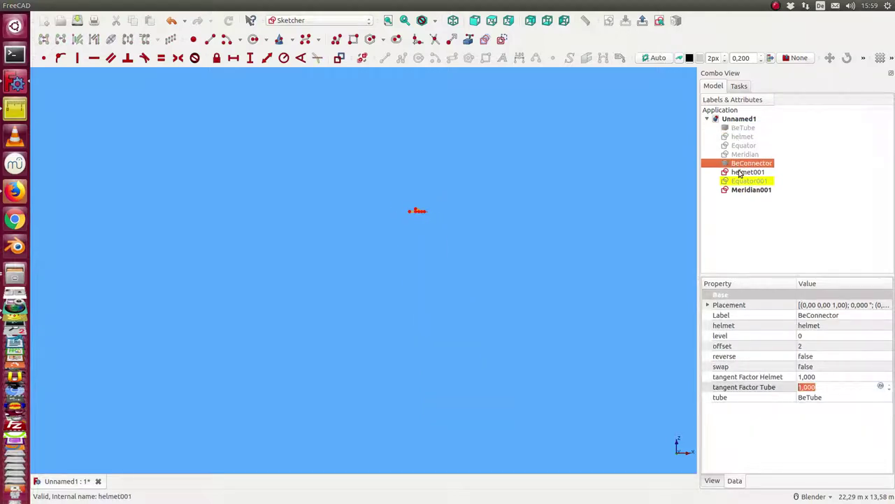
Drag two Equator001 points up and outward to widen the profile
{"action": "scroll", "coordinate": [434, 209], "scroll_direction": "up", "scroll_amount": 3}
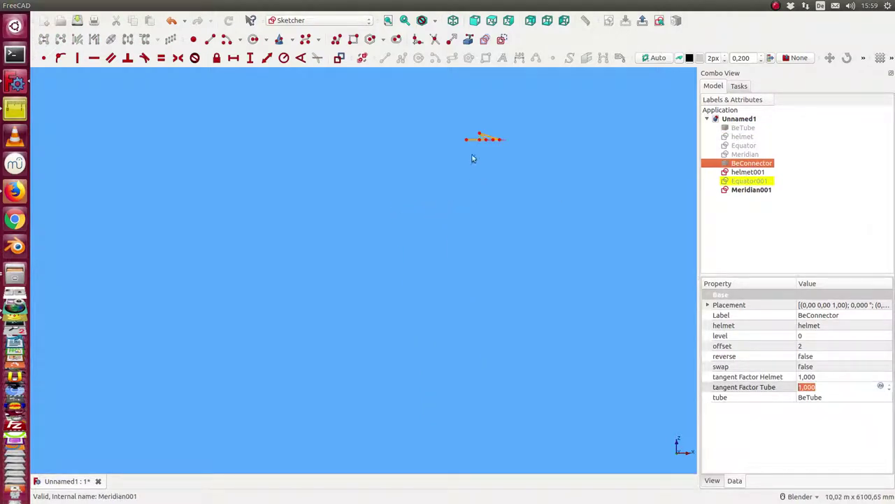
{"action": "left_click_drag", "start_coordinate": [484, 140], "coordinate": [424, 119]}
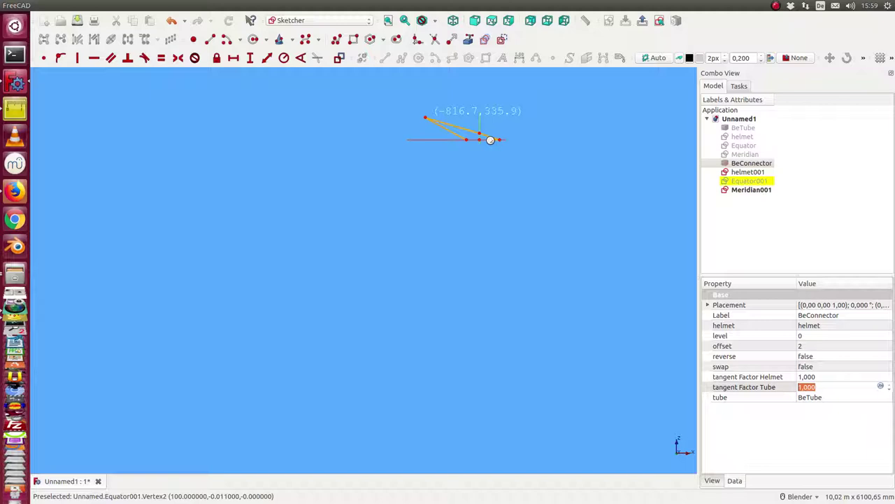
{"action": "mouse_move", "coordinate": [494, 140]}
{"action": "left_mouse_down"}
{"action": "mouse_move", "coordinate": [511, 122]}
{"action": "mouse_move", "coordinate": [524, 125]}
{"action": "left_mouse_up"}
Drag two Meridian001 points up and outward, then close the sketch
{"action": "double_click", "coordinate": [750, 190]}
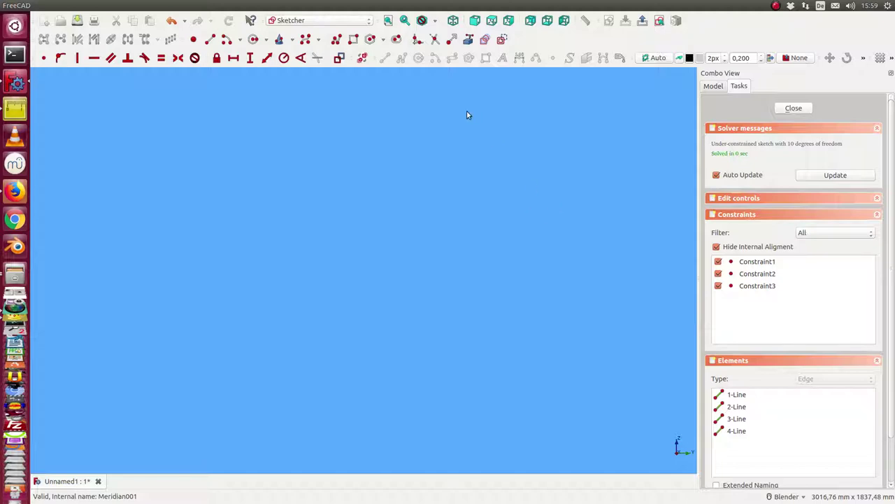
{"action": "scroll", "coordinate": [455, 168], "scroll_direction": "down", "scroll_amount": 15}
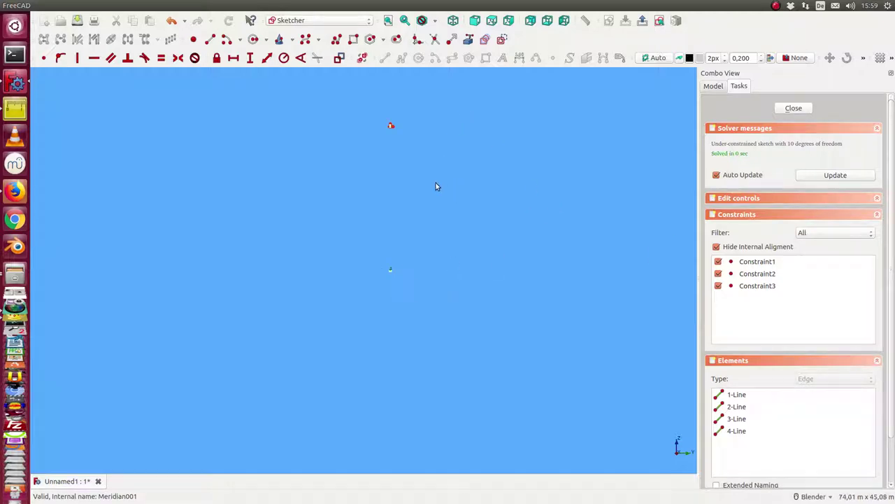
{"action": "mouse_move", "coordinate": [436, 186]}
{"action": "middle_mouse_down", "text": "shift"}
{"action": "mouse_move", "coordinate": [388, 314]}
{"action": "mouse_move", "coordinate": [565, 342]}
{"action": "middle_mouse_up", "text": "shift"}
{"action": "scroll", "coordinate": [387, 307], "scroll_direction": "up", "scroll_amount": 9}
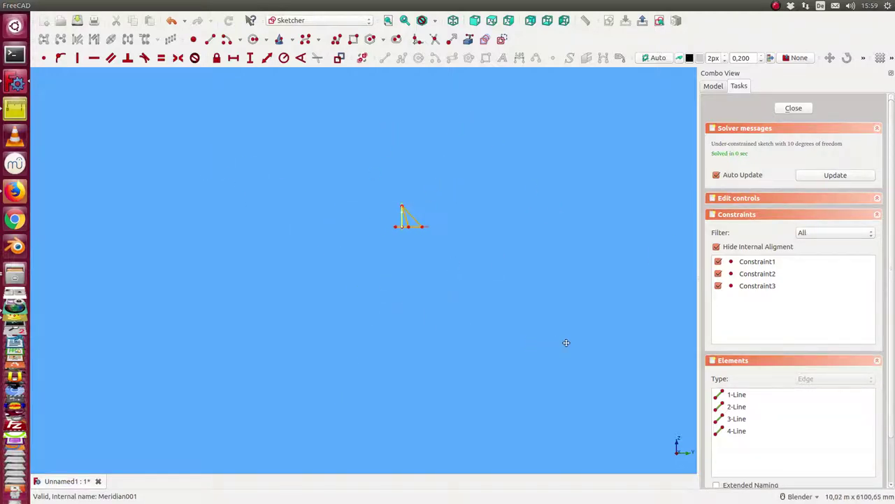
{"action": "scroll", "coordinate": [566, 339], "scroll_direction": "up", "scroll_amount": 2}
{"action": "left_click_drag", "start_coordinate": [441, 203], "coordinate": [354, 156]}
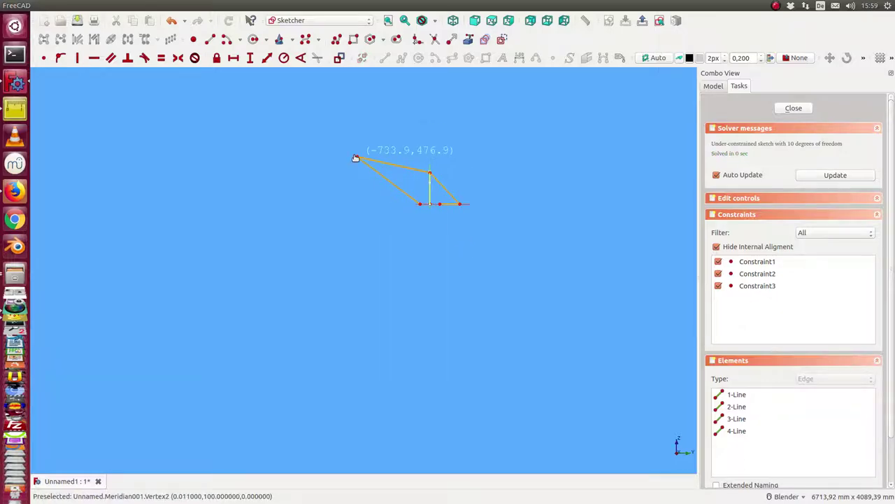
{"action": "left_click_drag", "start_coordinate": [456, 201], "coordinate": [480, 182]}
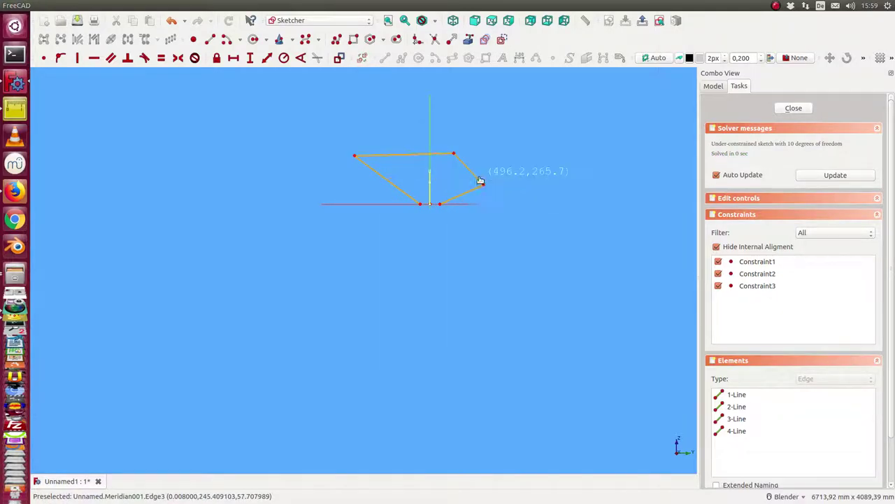
{"action": "left_click", "coordinate": [793, 108]}
Show BeTube again and set helmet001's height to 1817,130
{"action": "scroll", "coordinate": [556, 212], "scroll_direction": "down", "scroll_amount": 3}
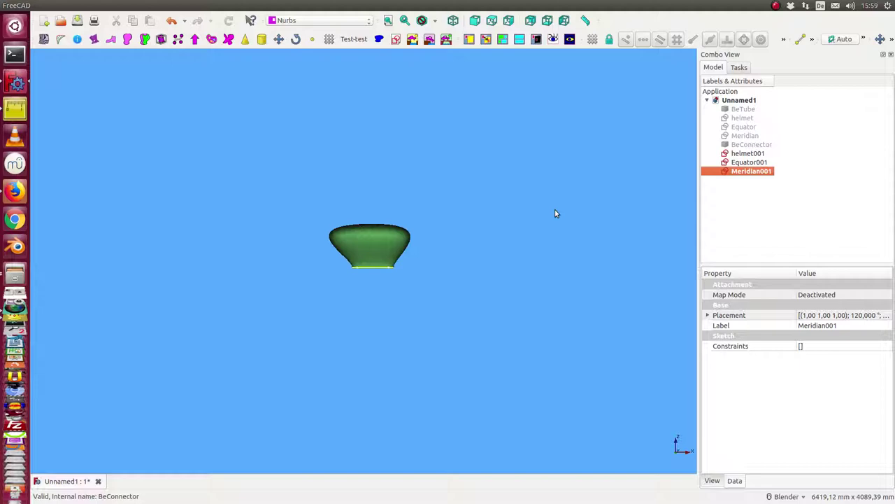
{"action": "left_click", "coordinate": [743, 109]}
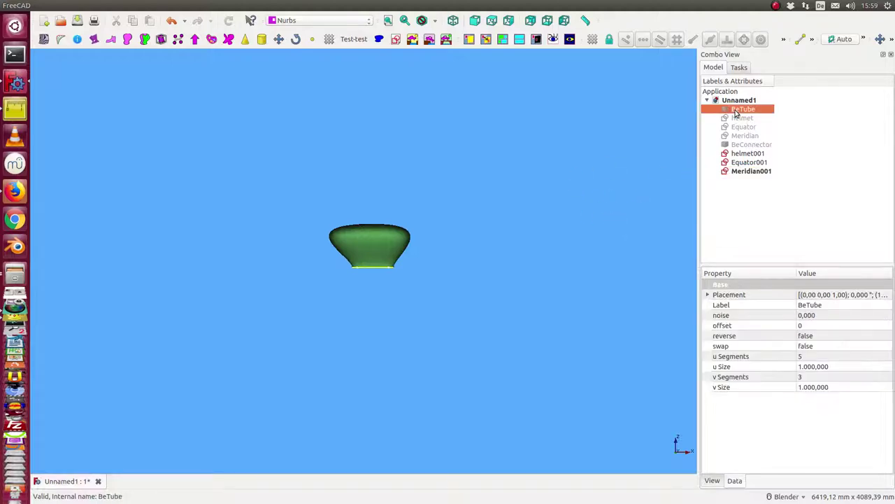
{"action": "scroll", "coordinate": [515, 196], "scroll_direction": "down", "scroll_amount": 5}
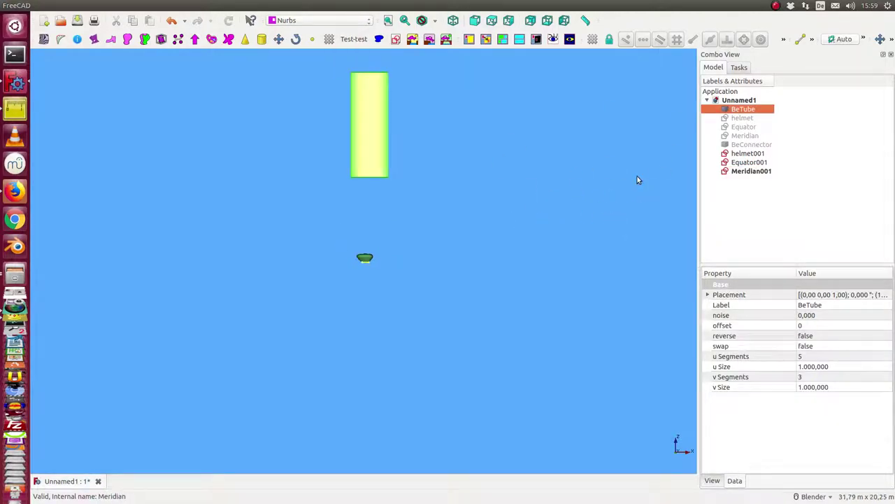
{"action": "left_click", "coordinate": [739, 154]}
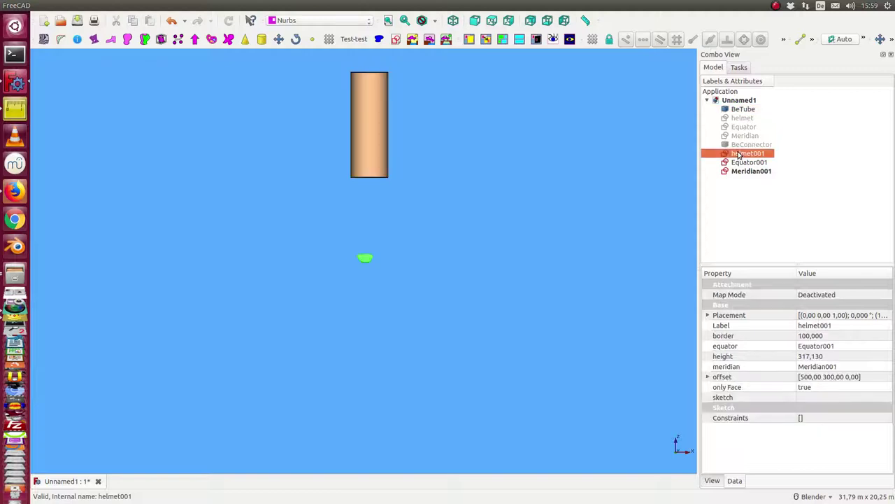
{"action": "double_click", "coordinate": [836, 357]}
{"action": "left_click", "coordinate": [829, 357]}
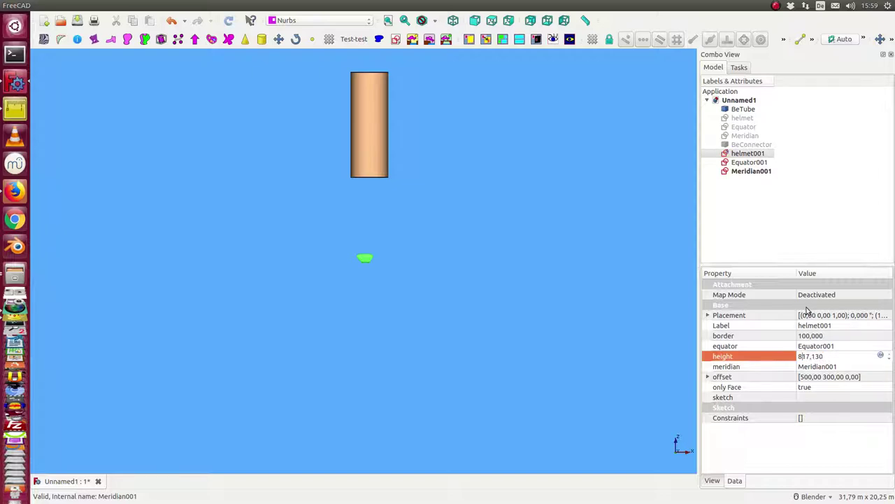
{"action": "type", "text": "8"}
{"action": "key", "text": "Return"}
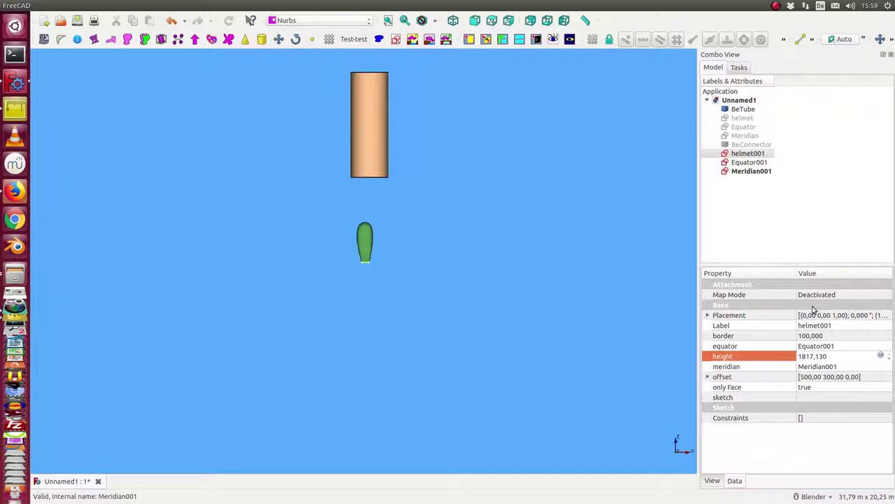
Rotate helmet001 about 155.7° beneath the tube, then select helmet001 and BeTube
{"action": "left_click", "coordinate": [363, 238]}
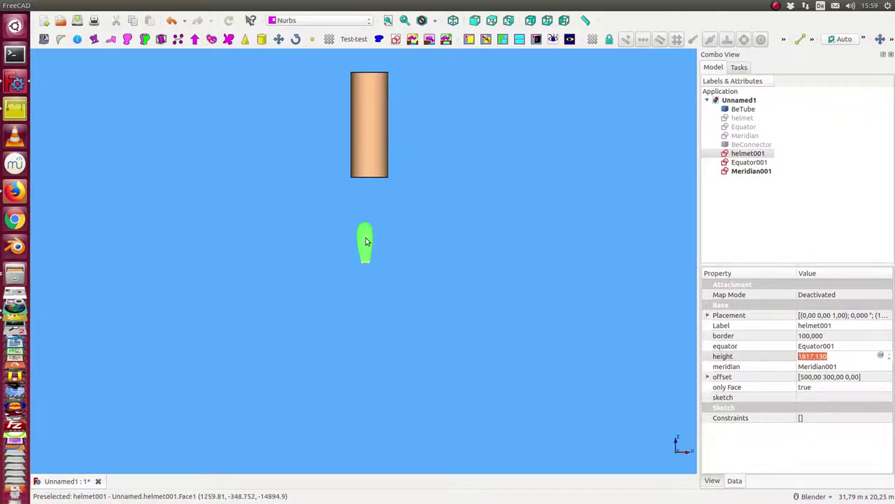
{"action": "left_click", "coordinate": [295, 39]}
{"action": "left_click", "coordinate": [386, 253]}
{"action": "left_click", "coordinate": [465, 253]}
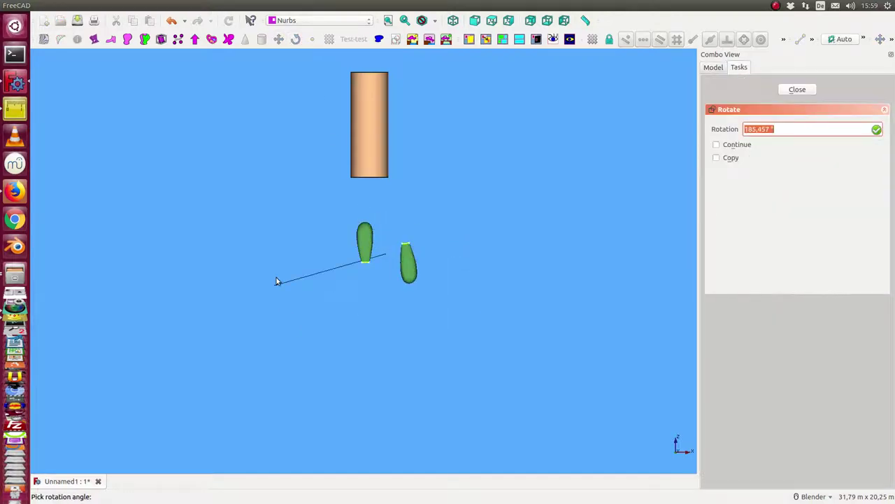
{"action": "left_click", "coordinate": [311, 308]}
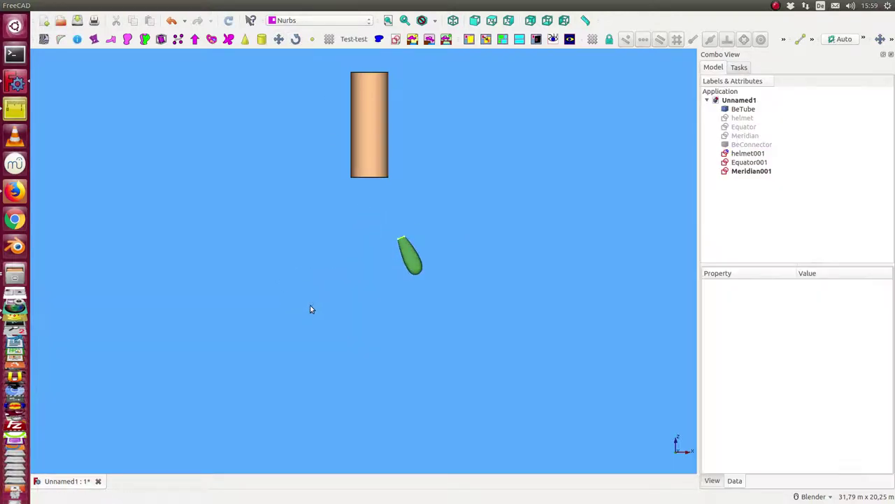
{"action": "left_click", "coordinate": [746, 155]}
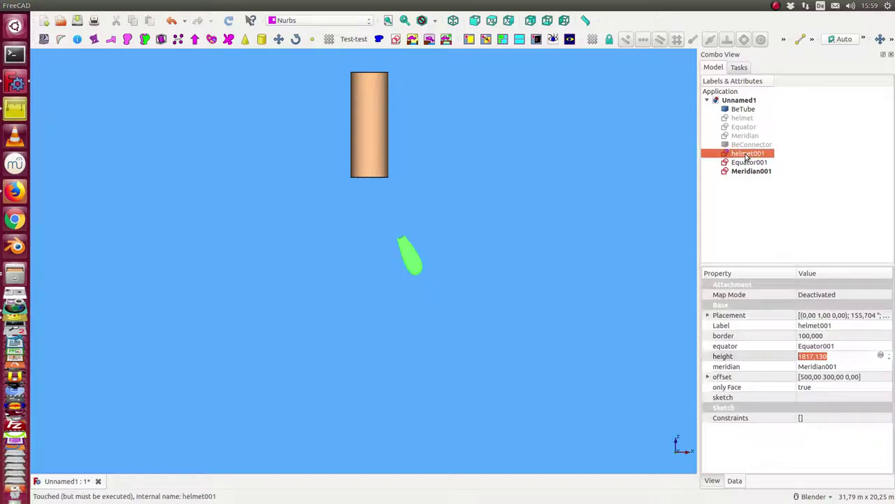
{"action": "left_click", "coordinate": [742, 110], "text": "ctrl"}
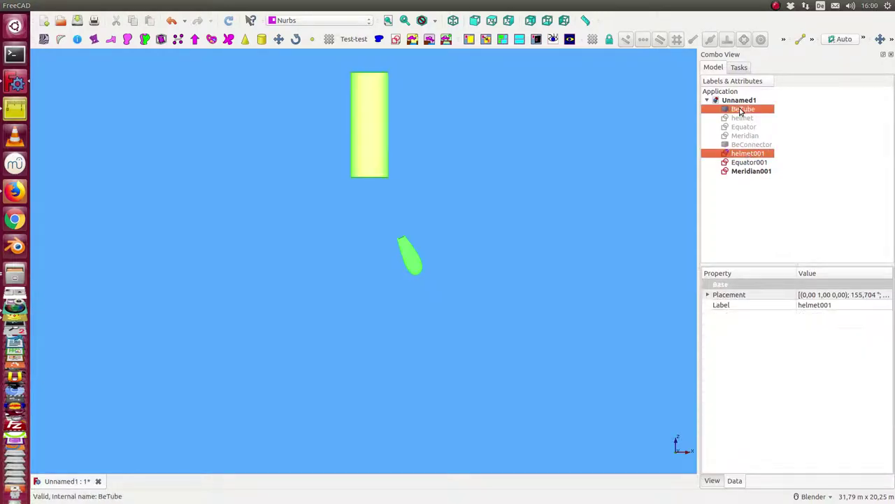
Create BeConnector001 between helmet001 and BeTube and select it to view its properties
{"action": "mouse_move", "coordinate": [402, 4]}
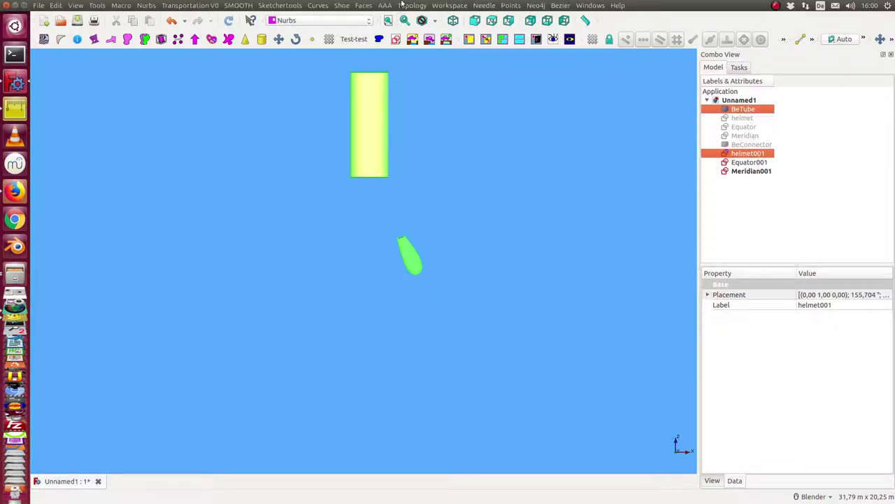
{"action": "left_click", "coordinate": [560, 5]}
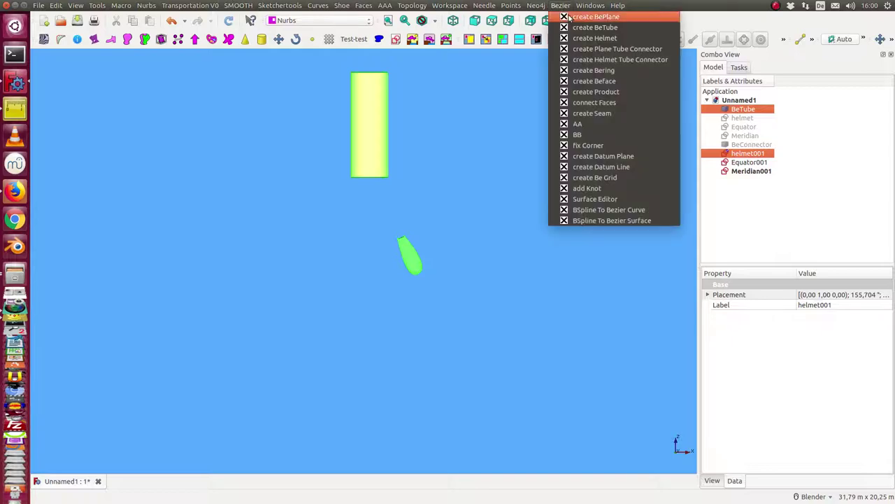
{"action": "left_click", "coordinate": [596, 60]}
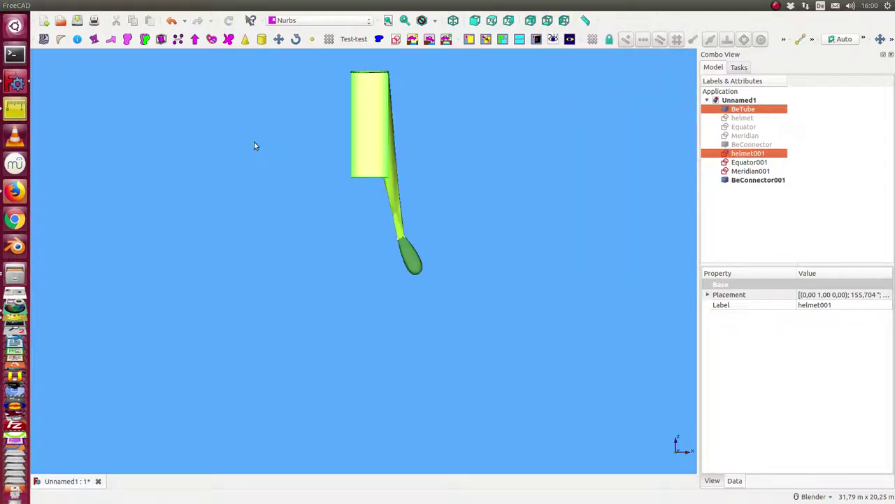
{"action": "middle_click_drag", "start_coordinate": [268, 154], "coordinate": [248, 223], "text": "shift"}
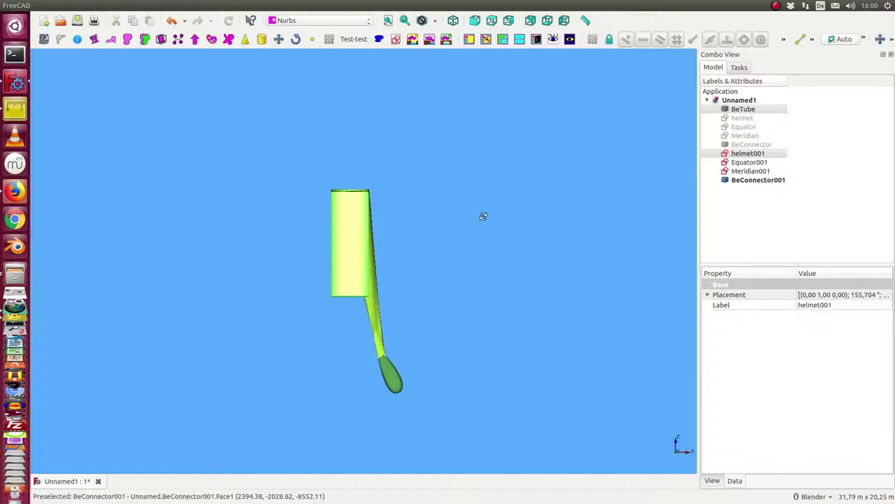
{"action": "middle_click_drag", "start_coordinate": [482, 214], "coordinate": [375, 239]}
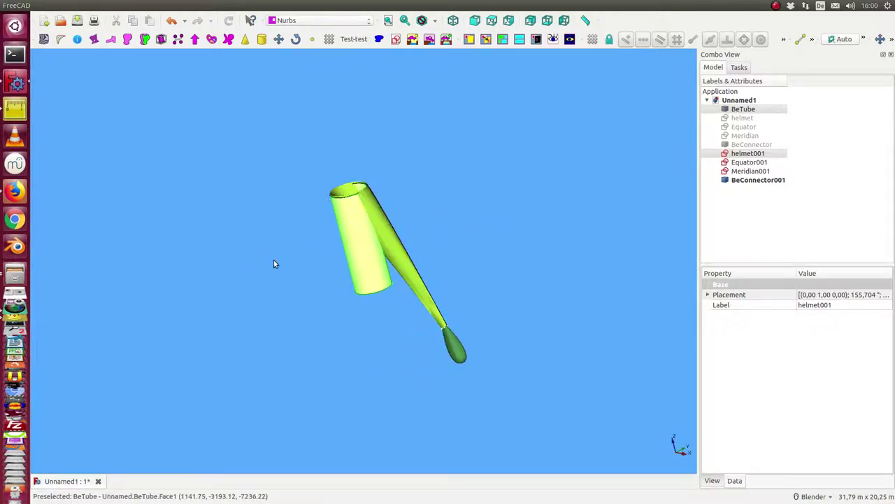
{"action": "middle_click_drag", "start_coordinate": [274, 262], "coordinate": [370, 294]}
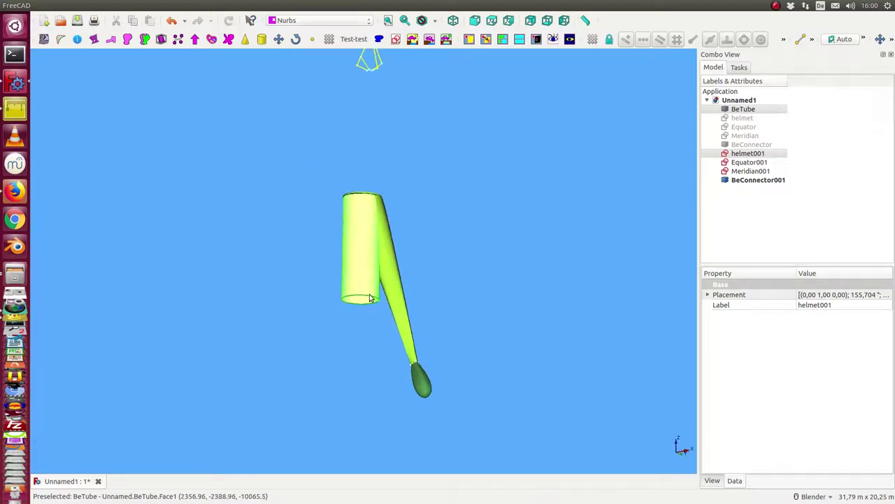
{"action": "left_click", "coordinate": [739, 181]}
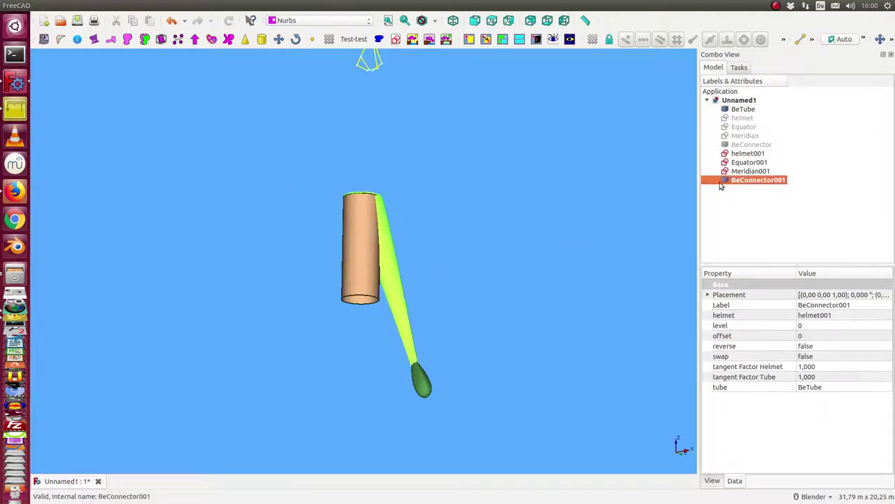
Set BeConnector001's swap and reverse options to true, orbiting to inspect the curved sleeve
{"action": "left_click", "coordinate": [825, 357]}
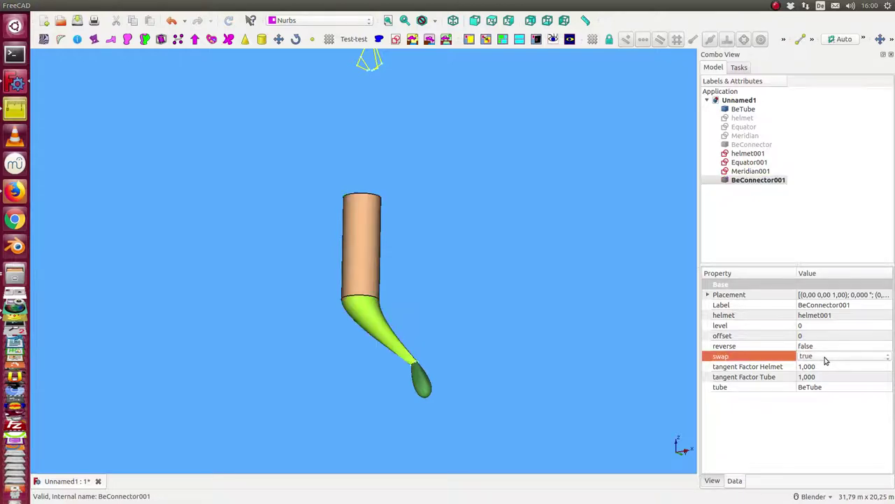
{"action": "middle_click_drag", "start_coordinate": [492, 360], "coordinate": [384, 159]}
{"action": "scroll", "coordinate": [384, 160], "scroll_direction": "up", "scroll_amount": 5}
{"action": "middle_click_drag", "start_coordinate": [406, 189], "coordinate": [497, 88]}
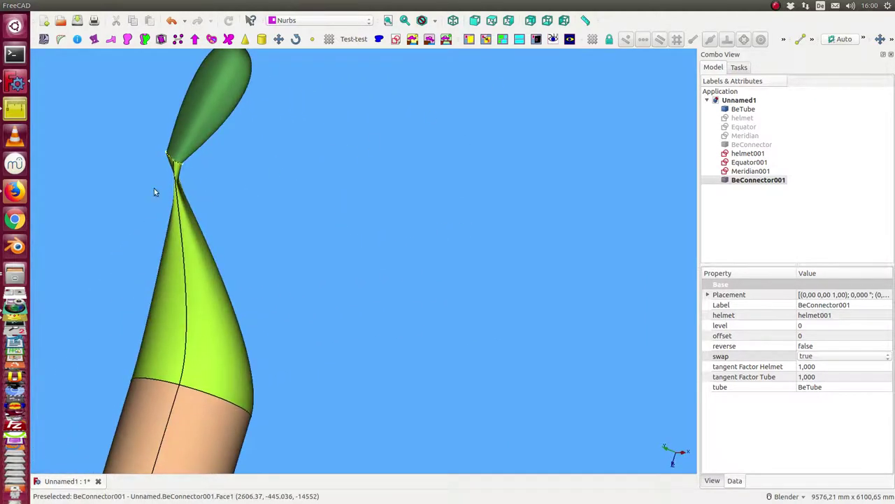
{"action": "middle_click_drag", "start_coordinate": [146, 194], "coordinate": [352, 344]}
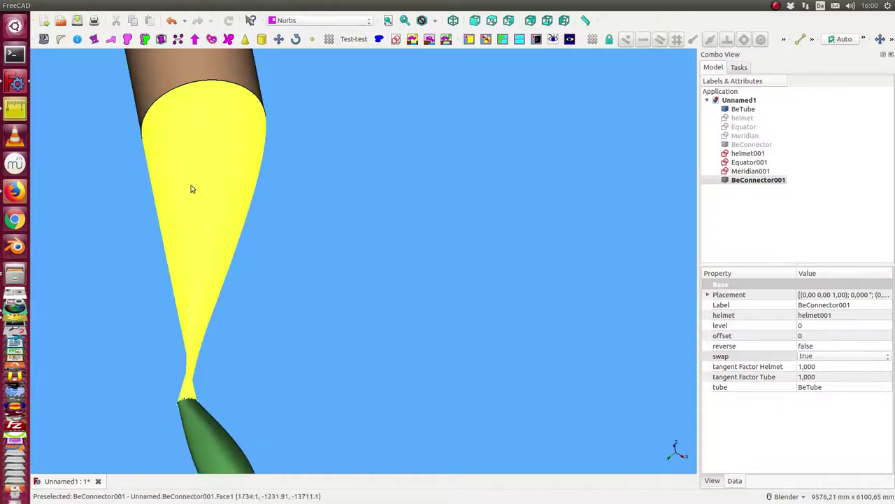
{"action": "left_click", "coordinate": [808, 347]}
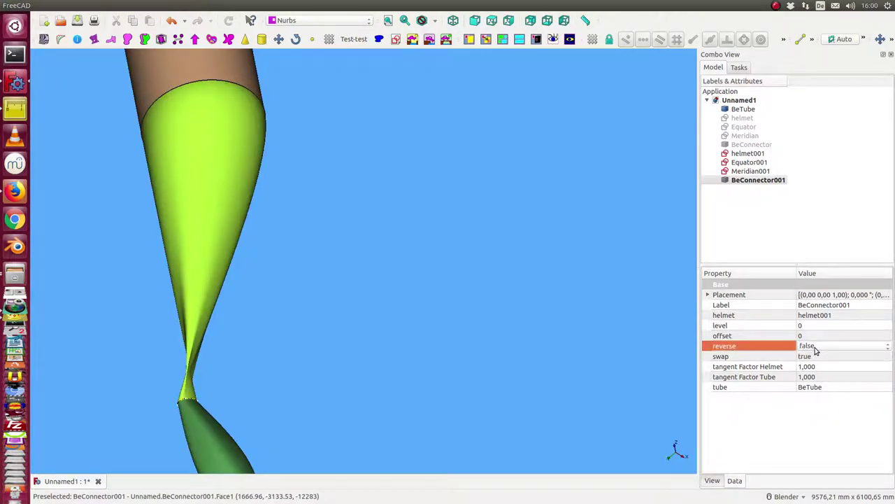
{"action": "scroll", "coordinate": [815, 349], "scroll_direction": "down", "scroll_amount": 1}
{"action": "middle_click_drag", "start_coordinate": [606, 354], "coordinate": [253, 125]}
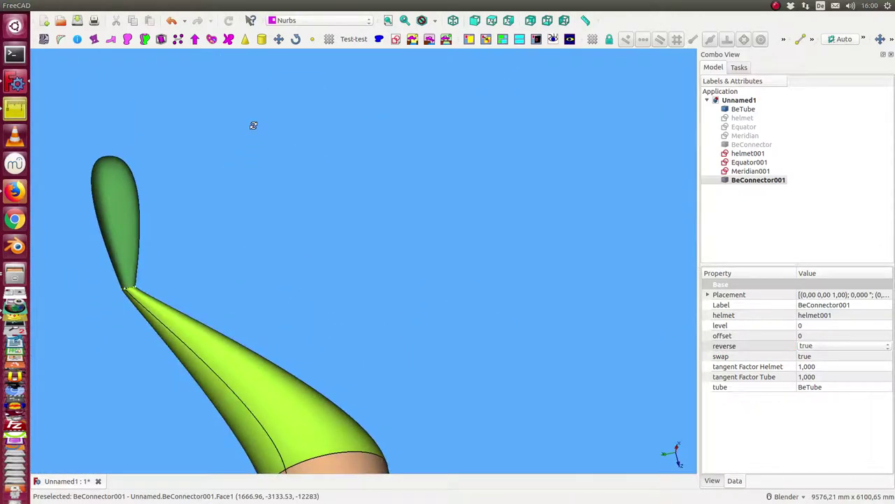
Select helmet001, BeConnector001 and BeTube in the model tree
{"action": "left_click", "coordinate": [739, 154]}
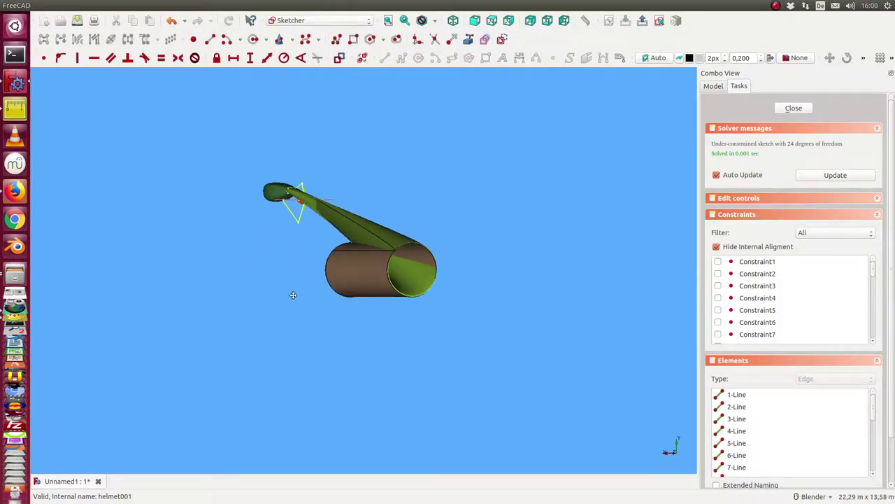
{"action": "left_click", "coordinate": [712, 86]}
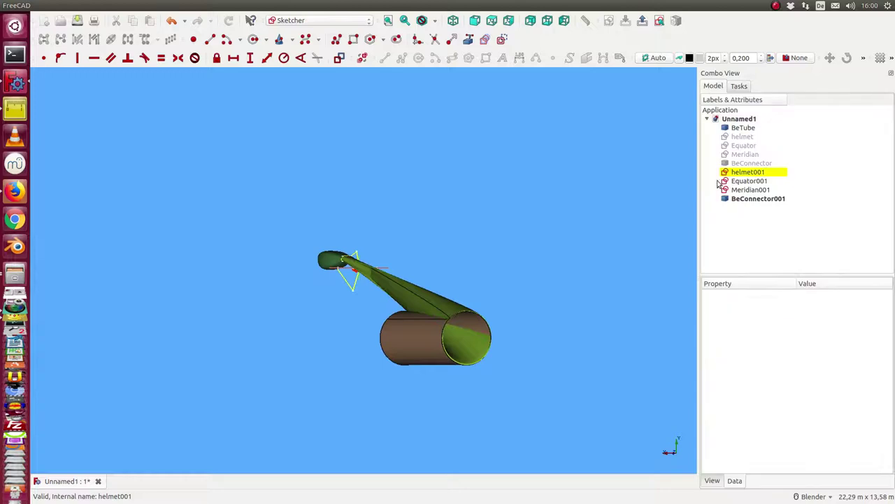
{"action": "left_click", "coordinate": [735, 198]}
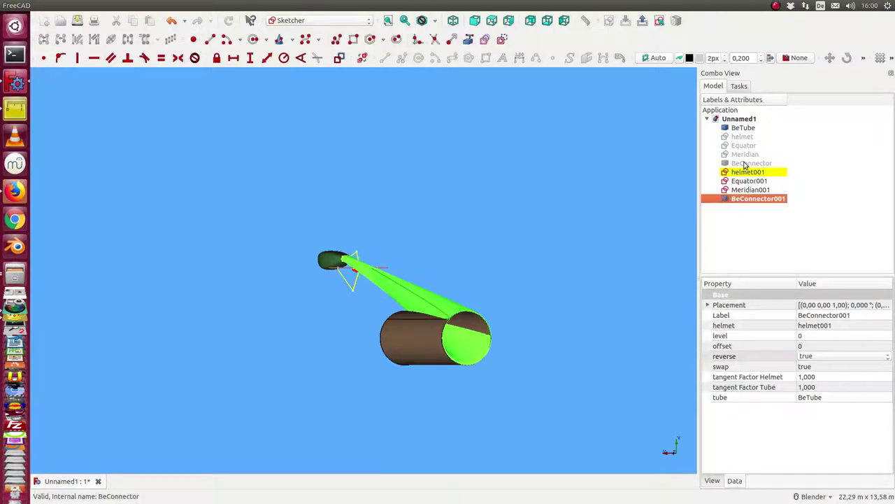
{"action": "left_click", "coordinate": [742, 128]}
{"action": "left_click", "coordinate": [755, 198]}
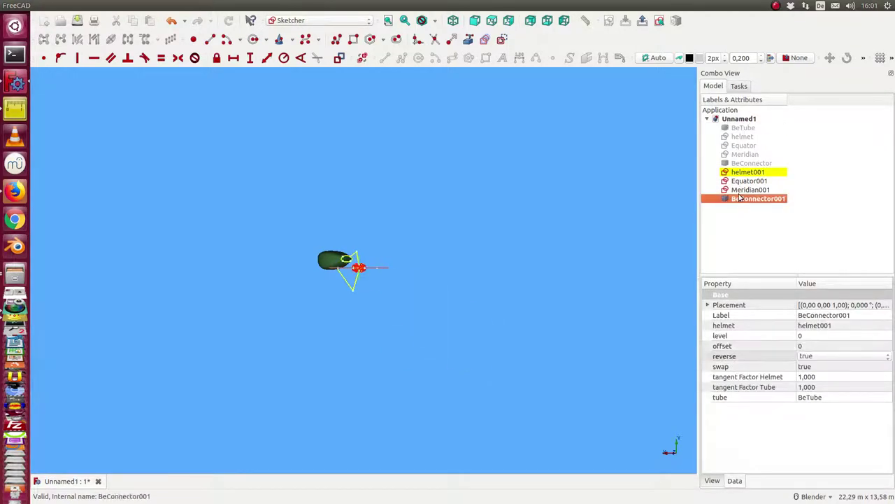
{"action": "scroll", "coordinate": [436, 280], "scroll_direction": "up", "scroll_amount": 5}
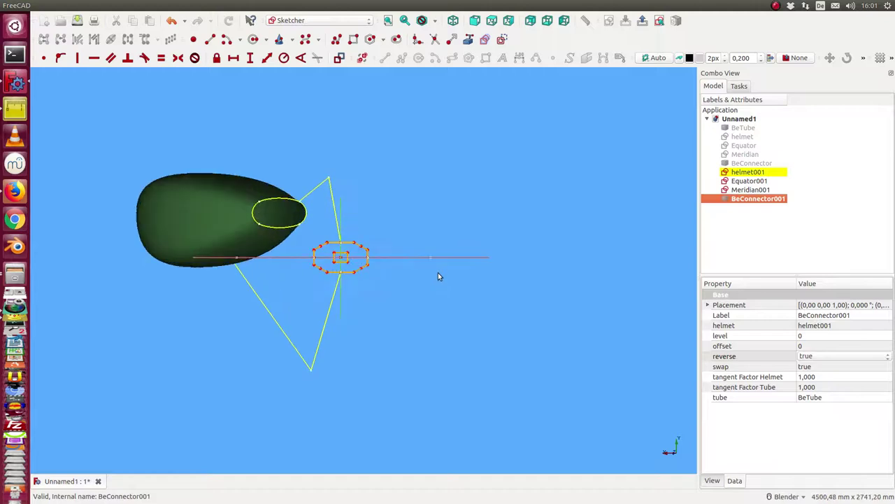
Drag the helmet profile's vertices outward, up and down to enlarge the cap, then close the sketch
{"action": "left_click", "coordinate": [338, 276]}
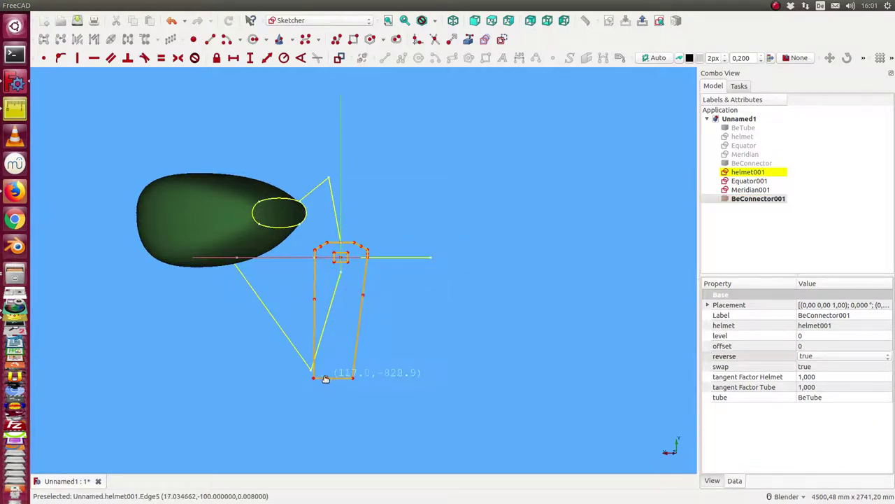
{"action": "left_click_drag", "start_coordinate": [367, 258], "coordinate": [518, 251]}
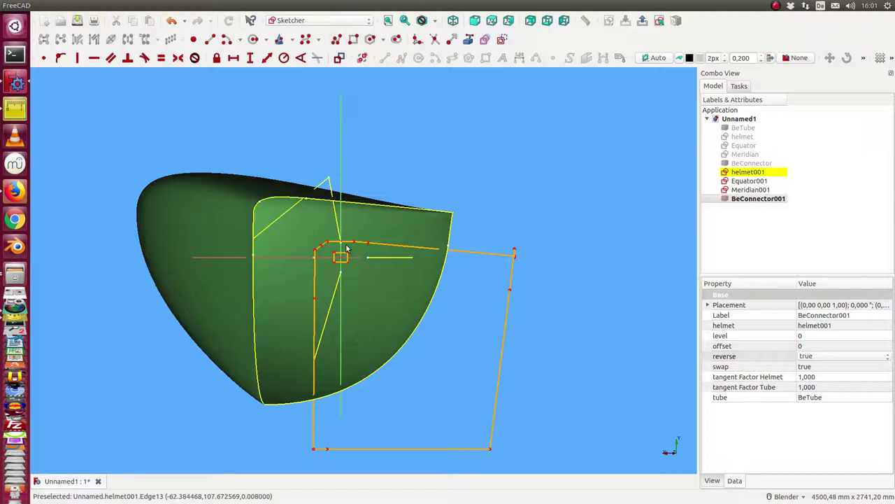
{"action": "left_click_drag", "start_coordinate": [341, 246], "coordinate": [342, 172]}
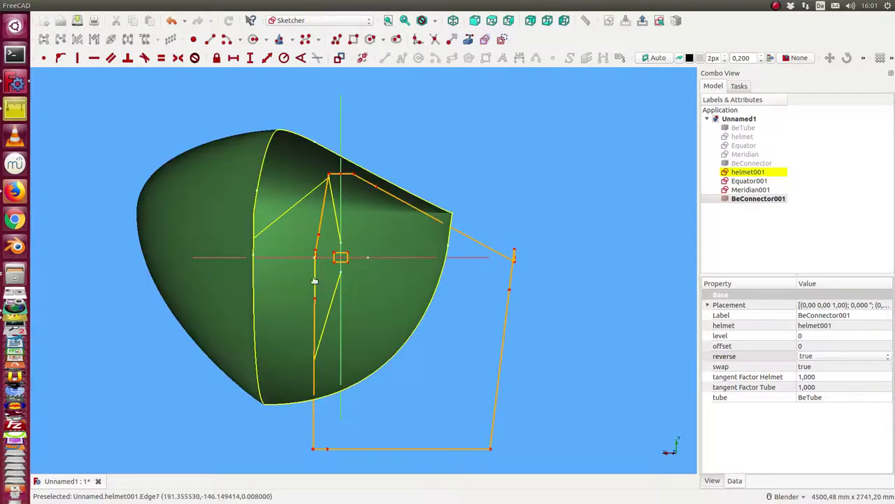
{"action": "left_click_drag", "start_coordinate": [317, 280], "coordinate": [246, 280]}
{"action": "left_click", "coordinate": [737, 85]}
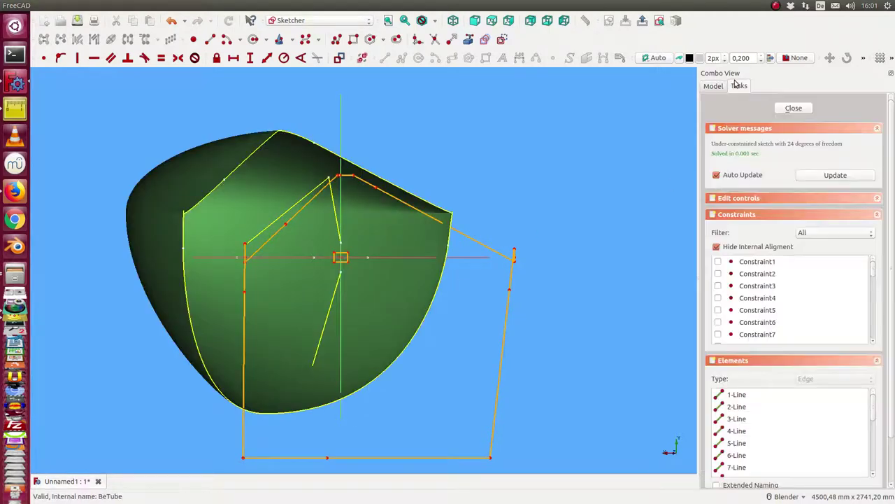
{"action": "left_click", "coordinate": [793, 109]}
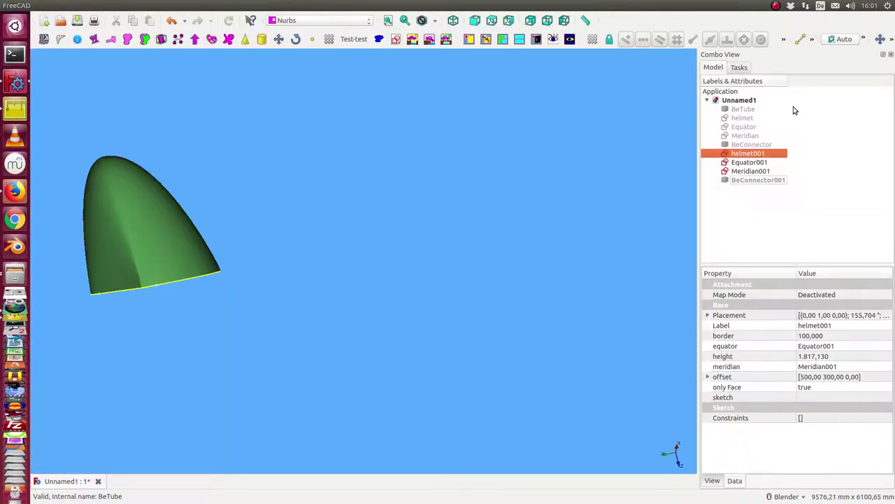
Make BeTube visible again and orbit to see the connector and helmet
{"action": "left_click", "coordinate": [747, 181]}
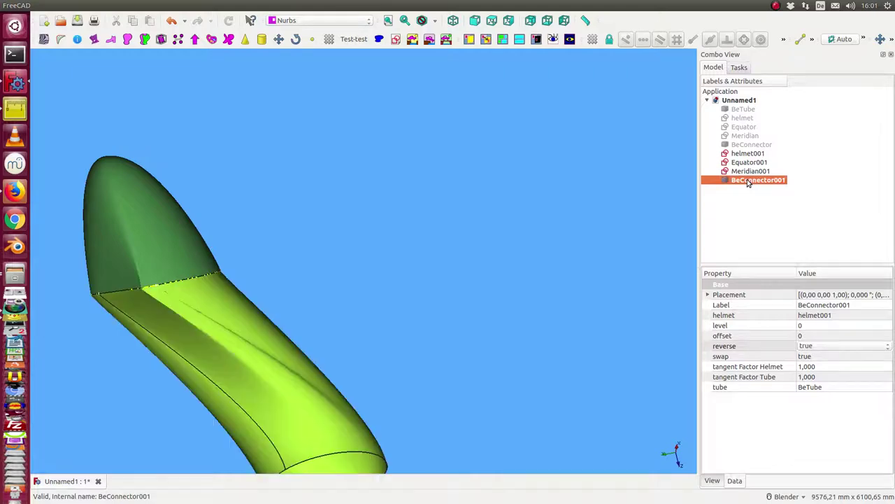
{"action": "middle_click_drag", "start_coordinate": [427, 260], "coordinate": [444, 272]}
{"action": "left_click", "coordinate": [743, 109]}
{"action": "key", "text": "space"}
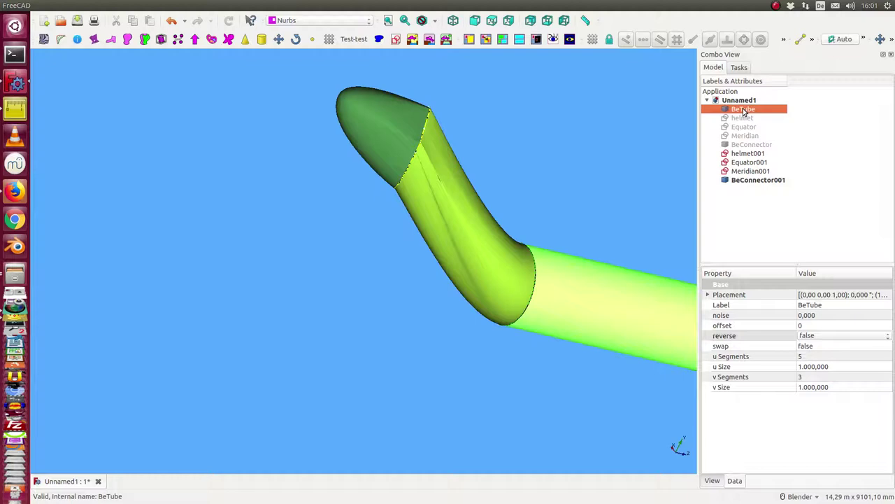
{"action": "left_click", "coordinate": [302, 272]}
{"action": "middle_click_drag", "start_coordinate": [303, 272], "coordinate": [347, 285]}
{"action": "middle_click_drag", "start_coordinate": [437, 212], "coordinate": [383, 298]}
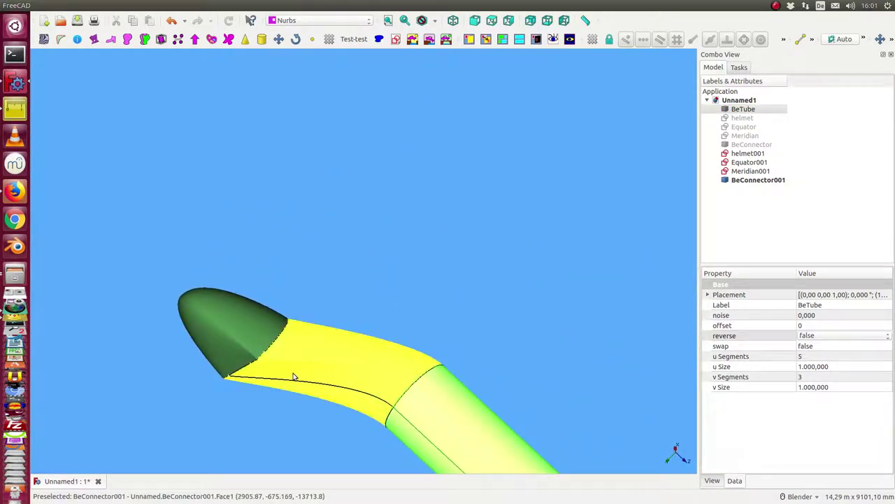
{"action": "middle_click_drag", "start_coordinate": [546, 242], "coordinate": [592, 63]}
Try BeConnector001 offsets of -1, 1, 2 and 3, settling on 1 to untwist it
{"action": "left_click", "coordinate": [759, 180]}
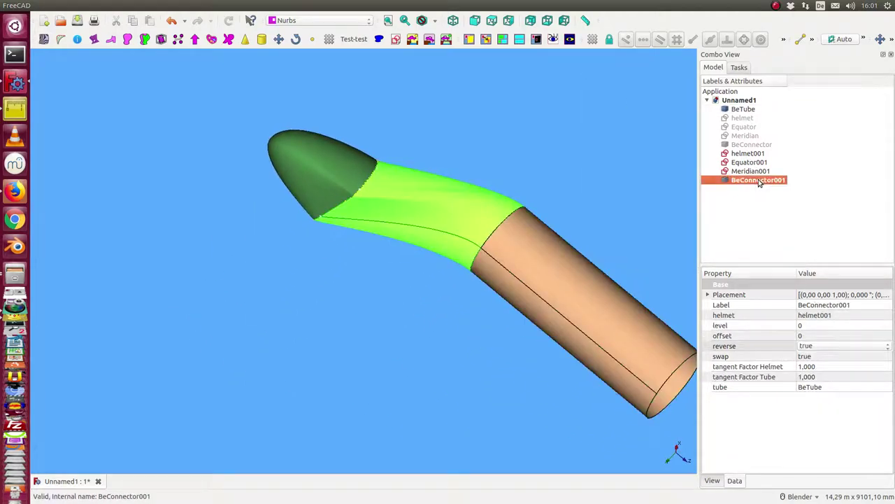
{"action": "left_click", "coordinate": [824, 336]}
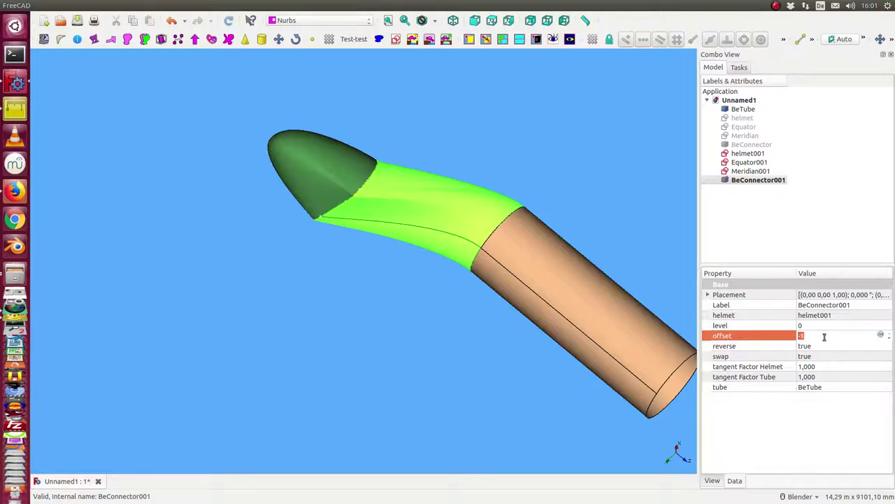
{"action": "key", "text": "Return"}
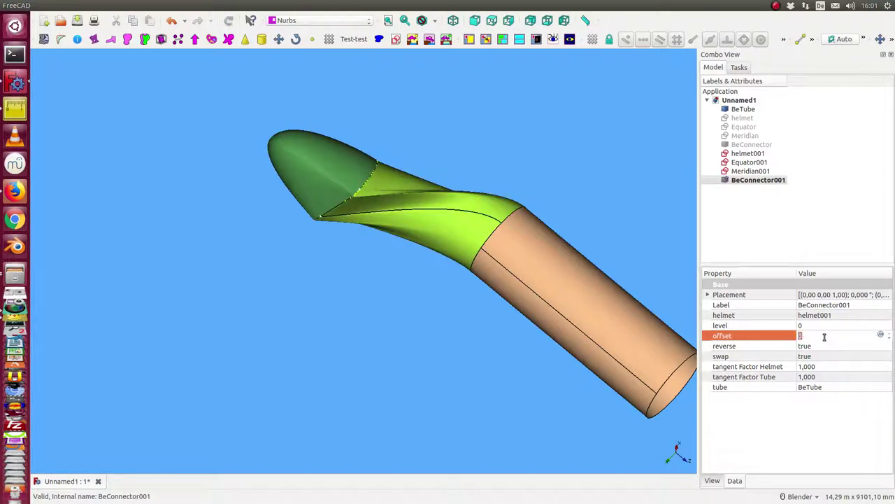
{"action": "key", "text": "Return"}
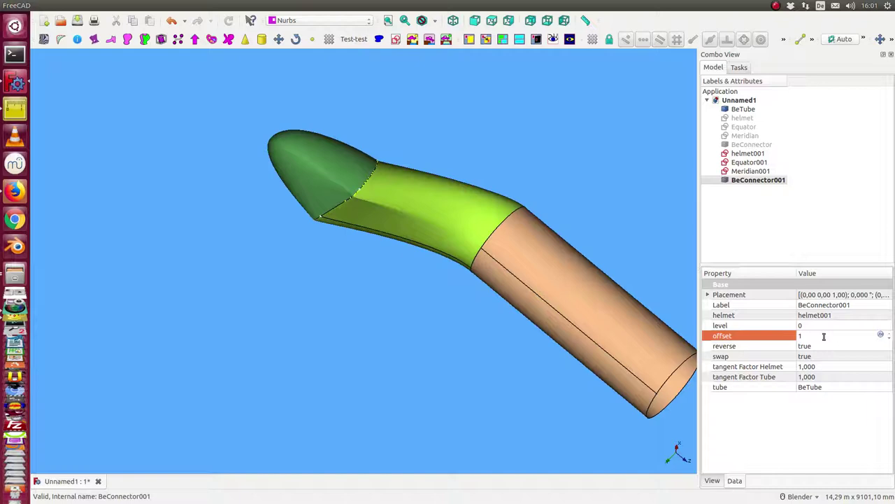
{"action": "key", "text": "Return"}
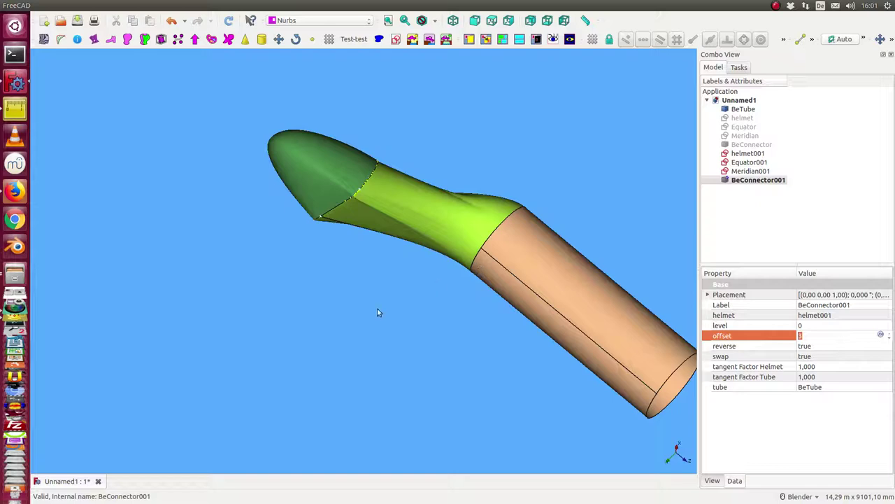
{"action": "key", "text": "Return"}
{"action": "middle_click_drag", "start_coordinate": [377, 313], "coordinate": [475, 235]}
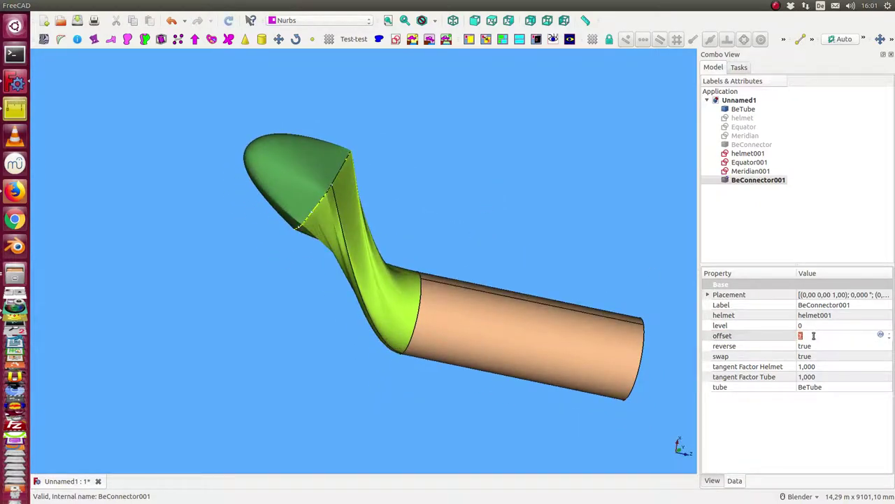
{"action": "type", "text": "1"}
{"action": "middle_click_drag", "start_coordinate": [392, 336], "coordinate": [448, 245]}
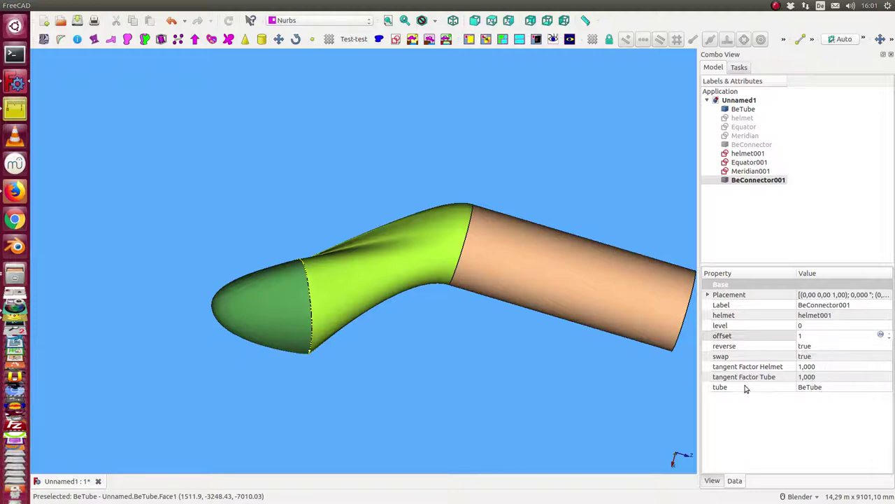
Set BeConnector001's tube tangent factor to 3 and check the new bend
{"action": "left_click", "coordinate": [834, 378]}
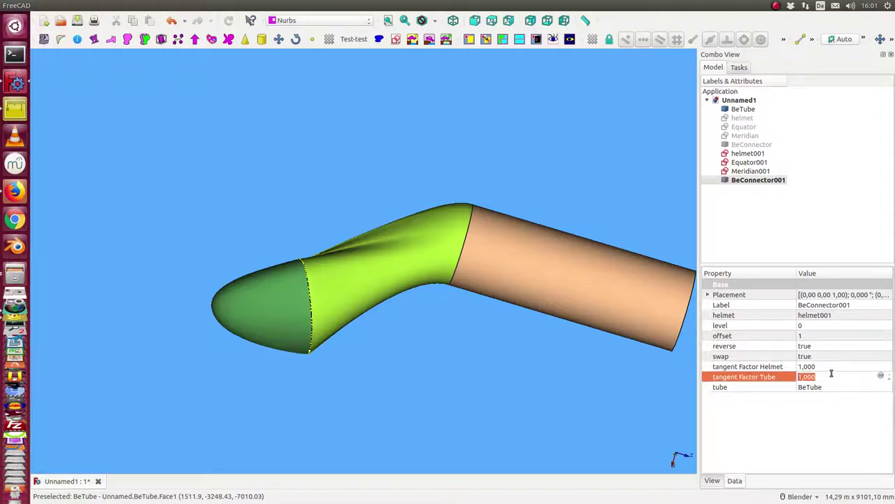
{"action": "type", "text": "3"}
{"action": "key", "text": "Return"}
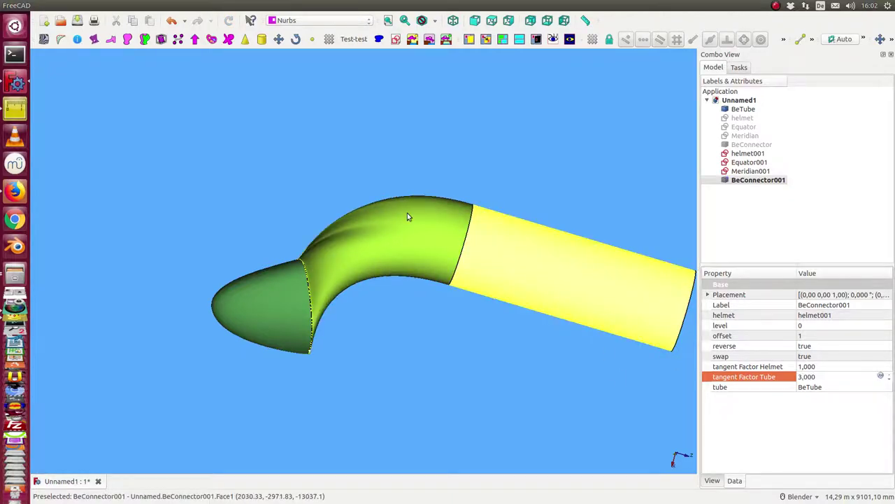
{"action": "middle_click_drag", "start_coordinate": [410, 214], "coordinate": [390, 275]}
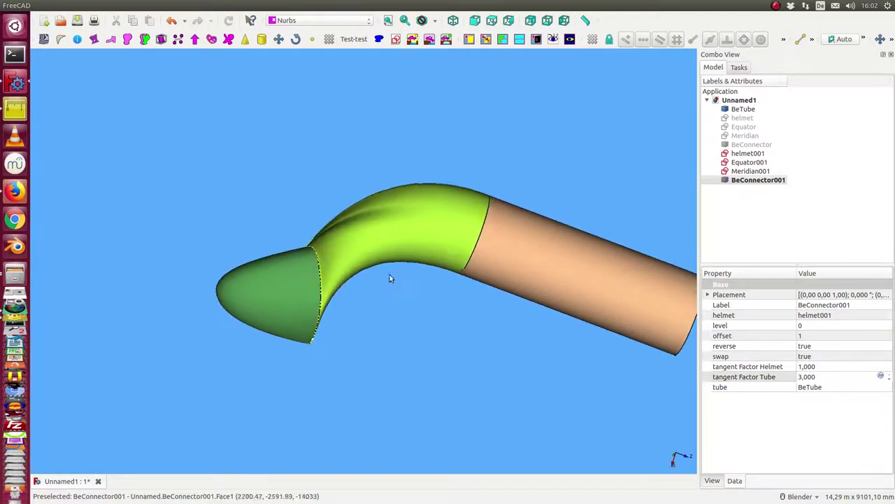
Change the helmet tangent factor to 2, then 5, and return the tube factor to 1
{"action": "left_click", "coordinate": [824, 368]}
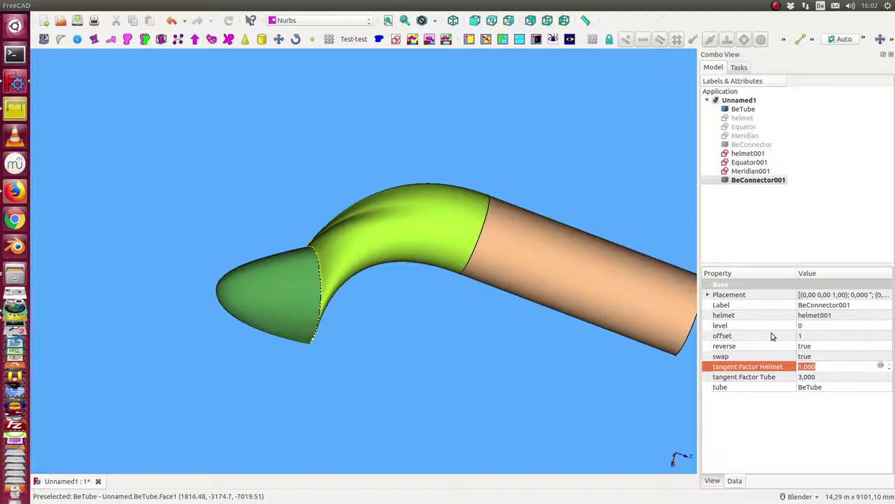
{"action": "type", "text": "2"}
{"action": "key", "text": "Return"}
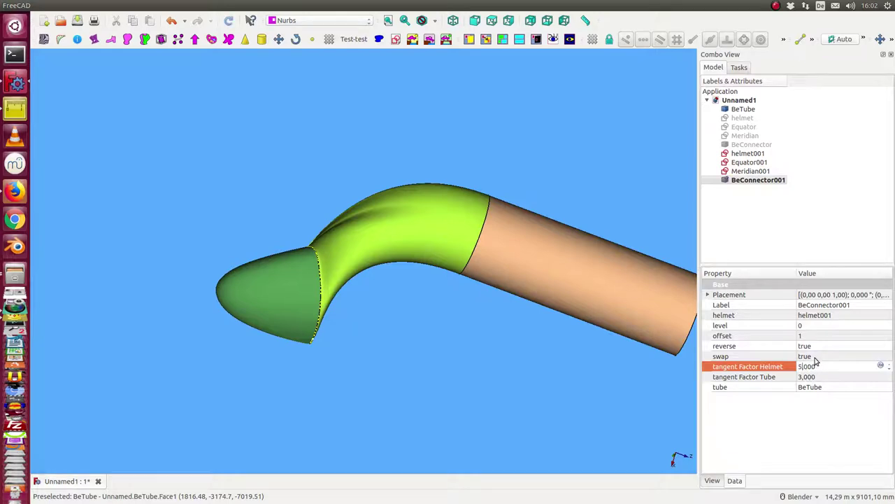
{"action": "key", "text": "Return"}
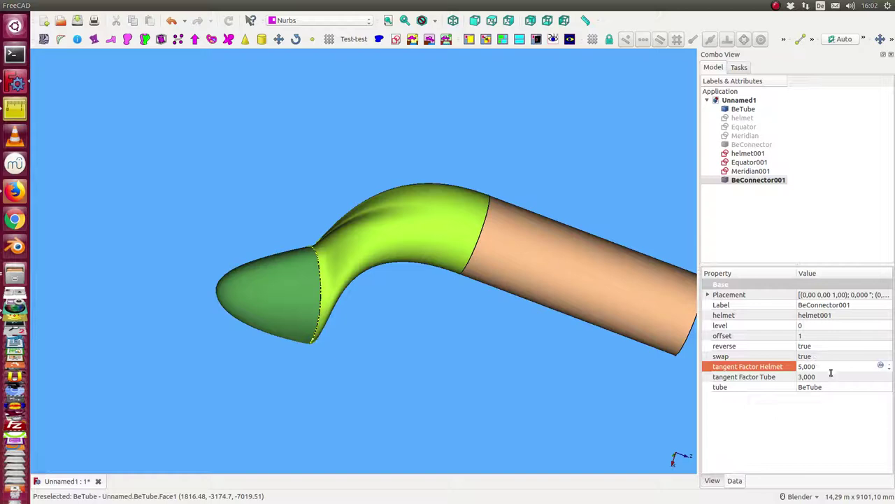
{"action": "left_click", "coordinate": [836, 377]}
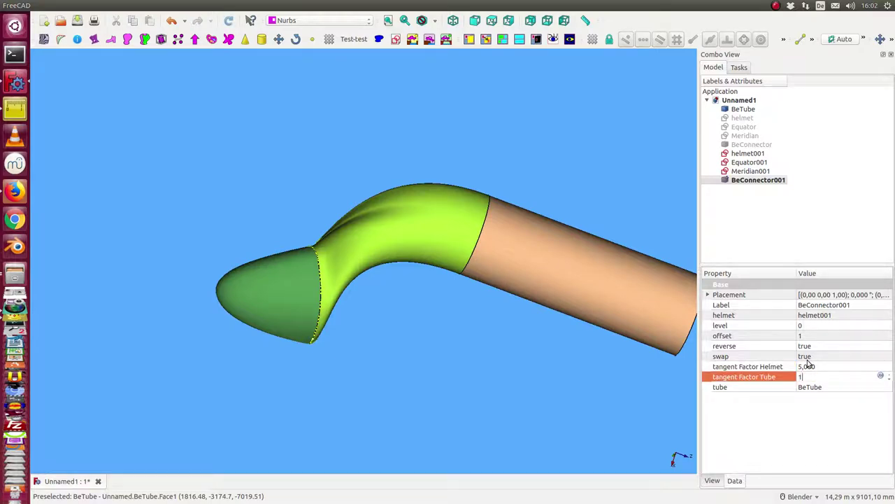
{"action": "key", "text": "Return"}
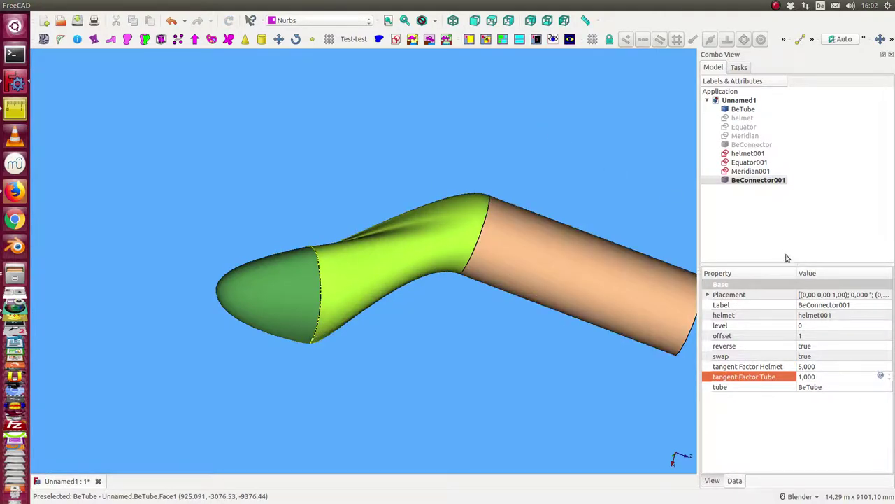
{"action": "middle_click_drag", "start_coordinate": [496, 380], "coordinate": [687, 209]}
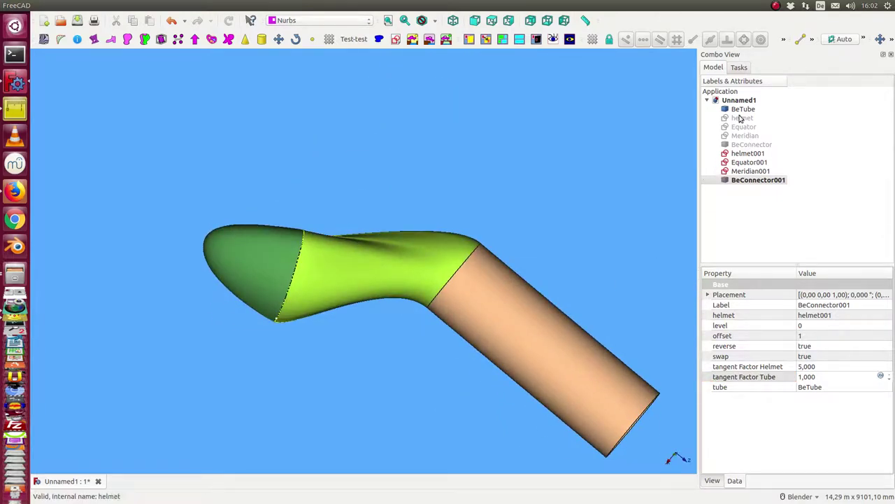
Make the first helmet cap visible so both tube ends are capped
{"action": "left_click", "coordinate": [753, 144]}
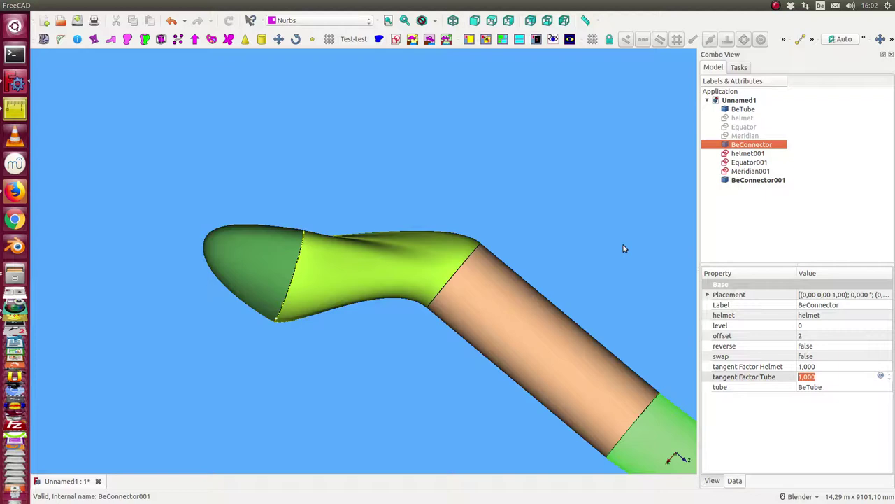
{"action": "scroll", "coordinate": [619, 250], "scroll_direction": "down", "scroll_amount": 5}
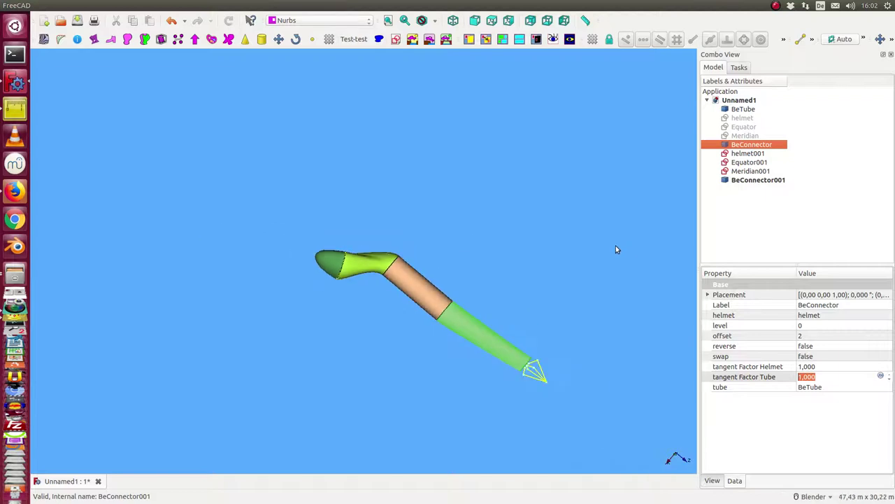
{"action": "left_click", "coordinate": [738, 118]}
{"action": "key", "text": "space"}
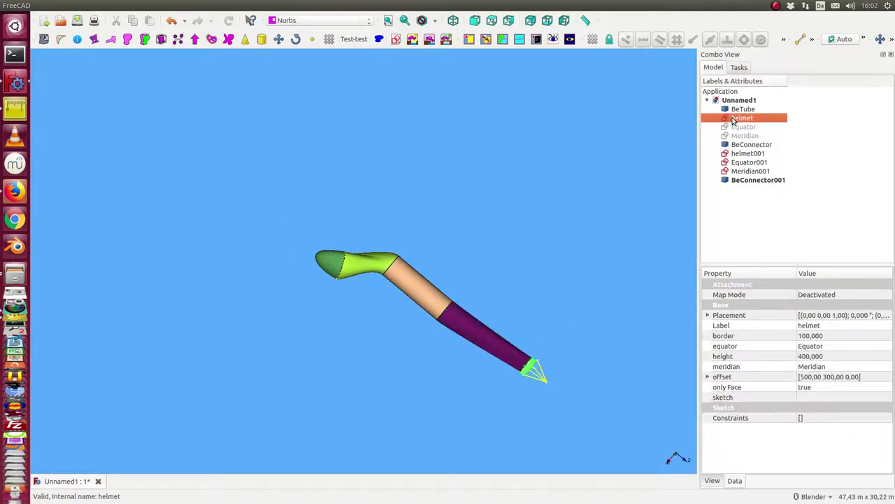
Hide the Equator001 sketch and orbit to center the whole capped tube
{"action": "left_click", "coordinate": [743, 162]}
{"action": "key", "text": "space"}
{"action": "left_click", "coordinate": [743, 172]}
{"action": "scroll", "coordinate": [570, 225], "scroll_direction": "up", "scroll_amount": 2}
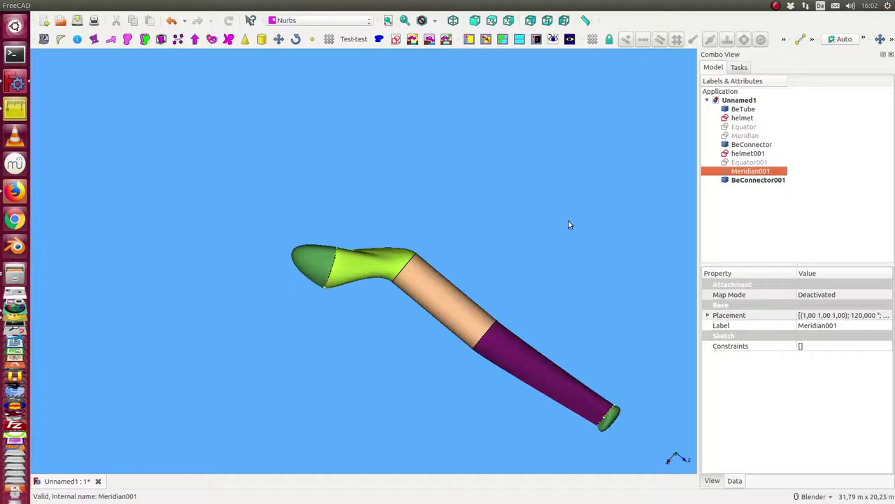
{"action": "middle_click_drag", "start_coordinate": [566, 249], "coordinate": [276, 392]}
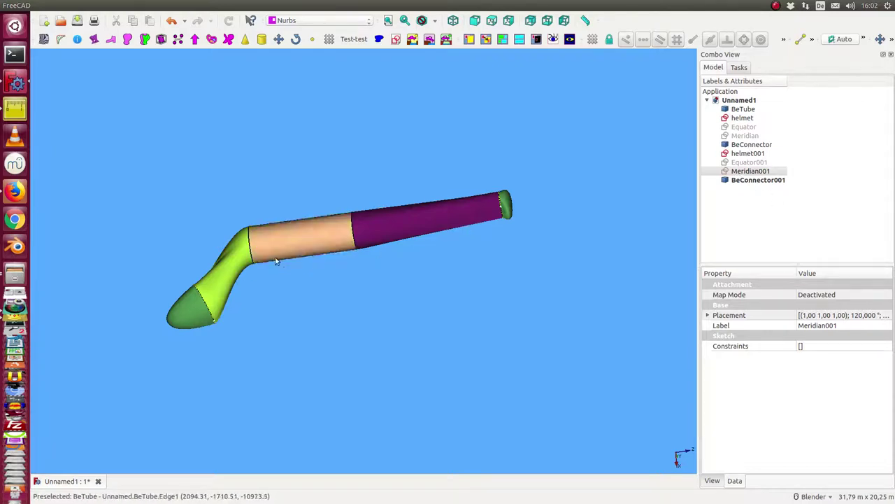
{"action": "scroll", "coordinate": [318, 300], "scroll_direction": "up", "scroll_amount": 2}
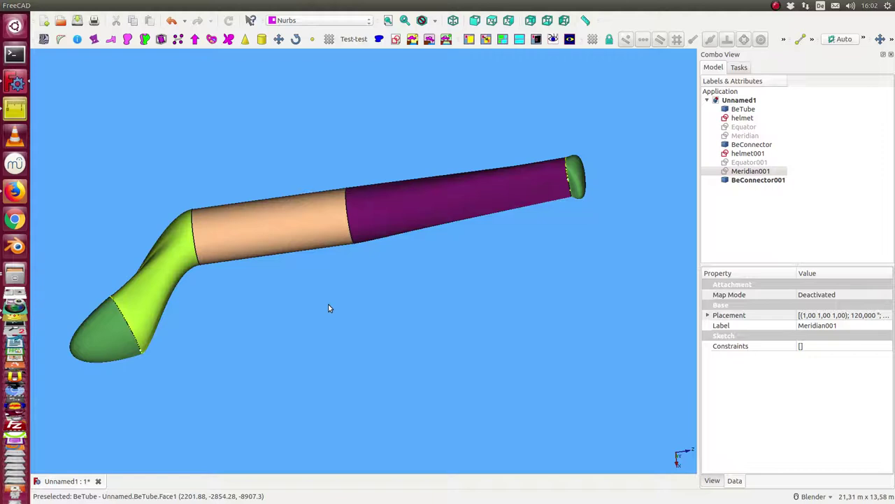
{"action": "middle_click_drag", "start_coordinate": [330, 305], "coordinate": [388, 313], "text": "shift"}
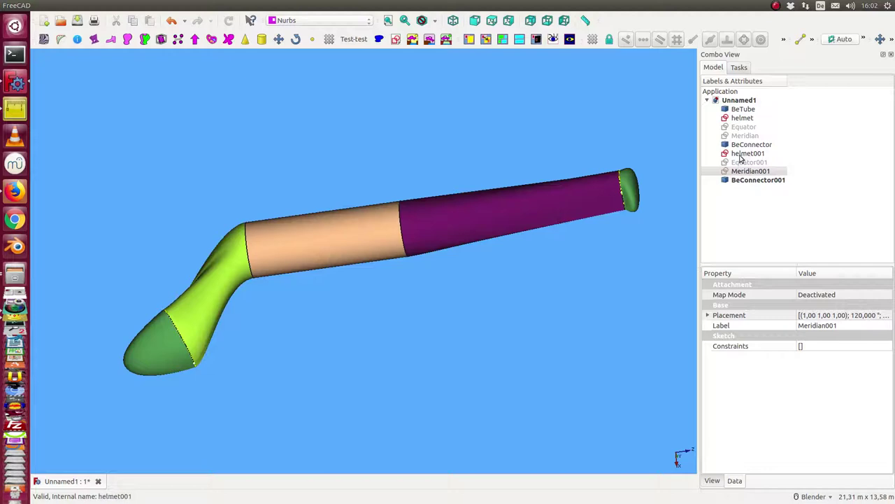
Set BeTube's noise to 300, then 600, and orbit to inspect the wavy tube
{"action": "left_click", "coordinate": [738, 110]}
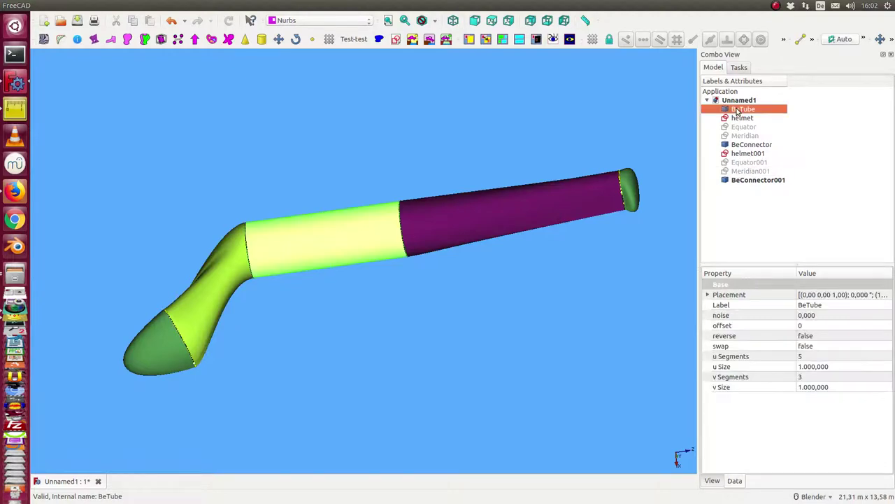
{"action": "left_click", "coordinate": [825, 318]}
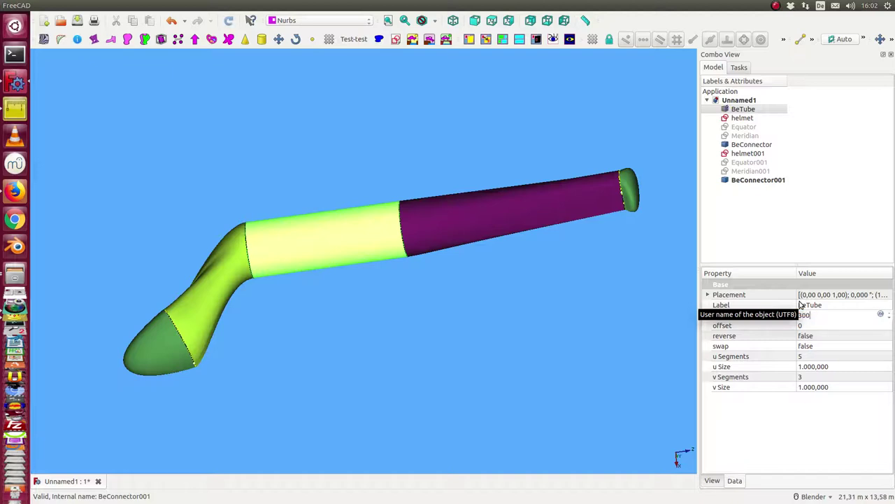
{"action": "key", "text": "Return"}
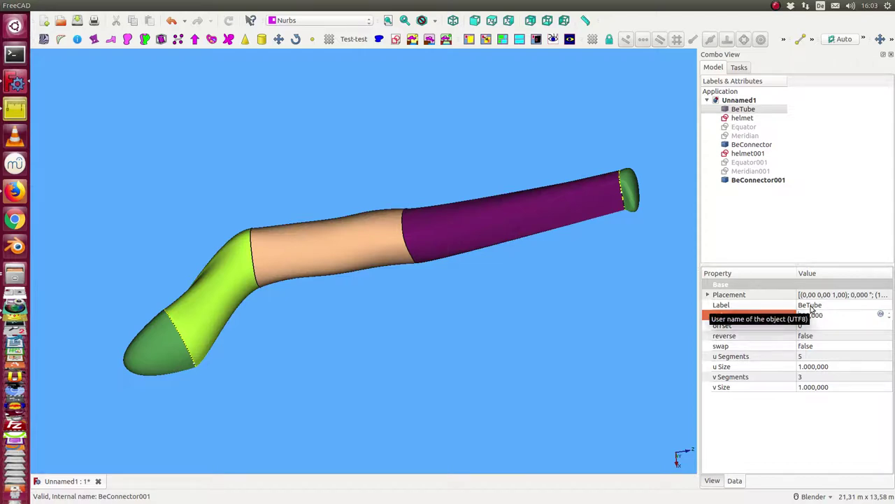
{"action": "key", "text": "Return"}
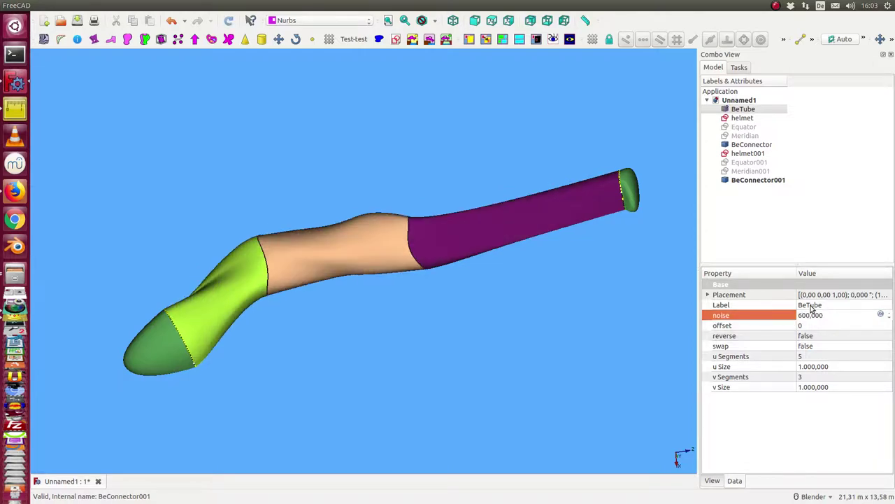
{"action": "middle_click_drag", "start_coordinate": [375, 133], "coordinate": [392, 178]}
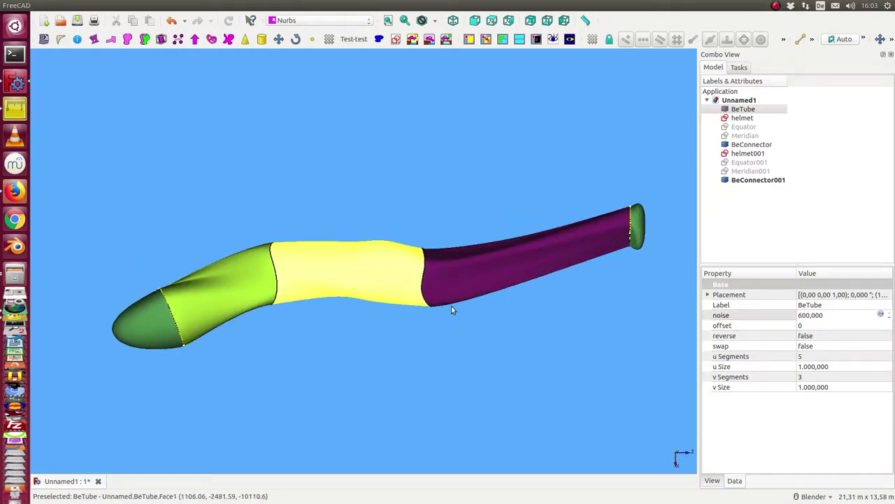
{"action": "middle_click_drag", "start_coordinate": [543, 194], "coordinate": [549, 212]}
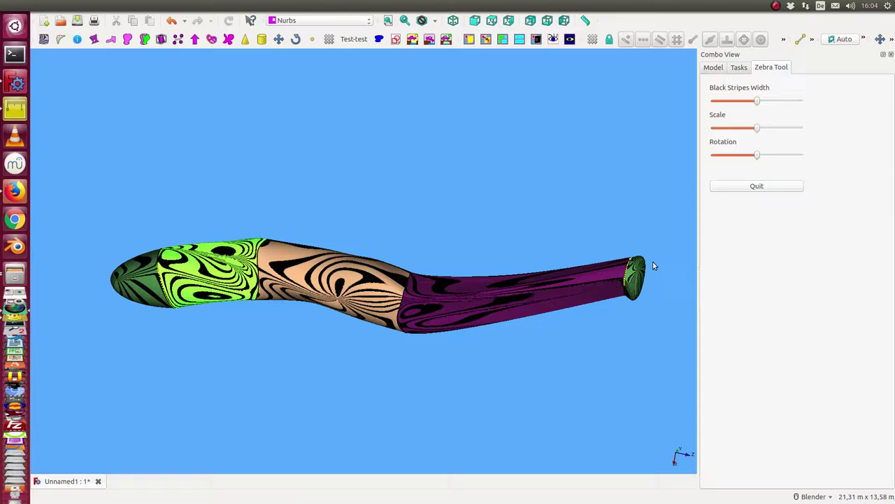
{"action": "middle_click_drag", "start_coordinate": [312, 443], "coordinate": [328, 249]}
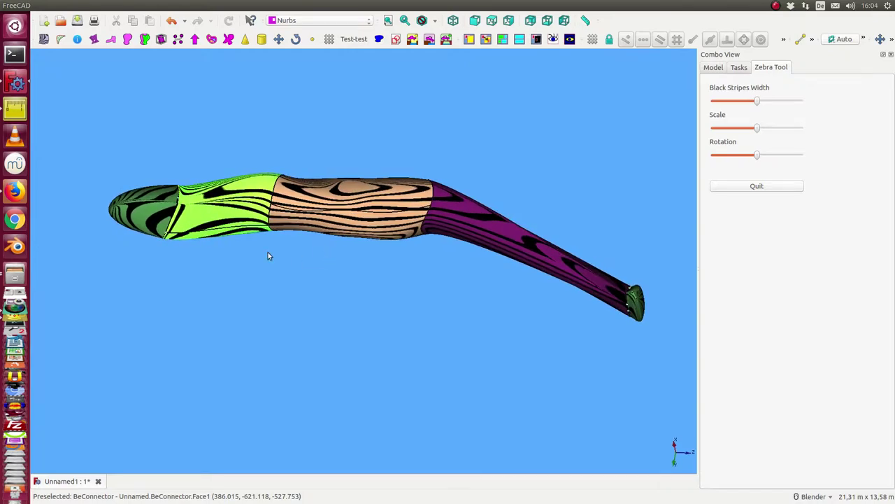
{"action": "middle_click_drag", "start_coordinate": [457, 198], "coordinate": [346, 228]}
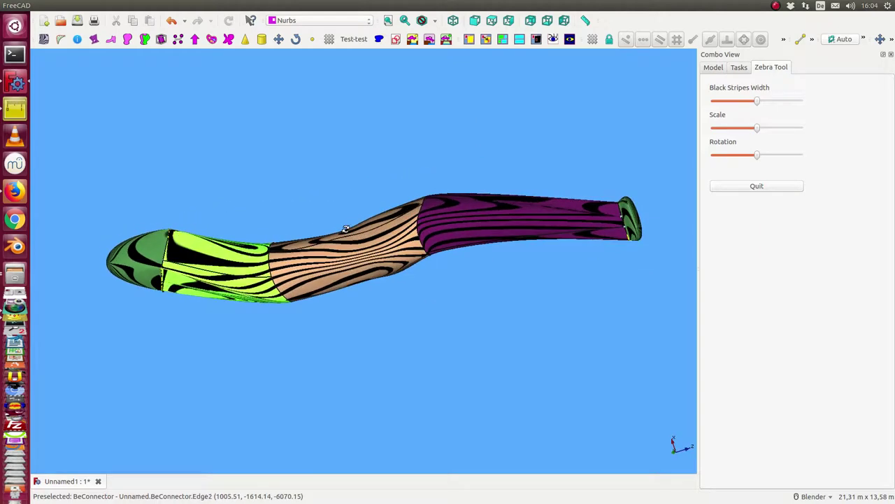
{"action": "left_click", "coordinate": [756, 186]}
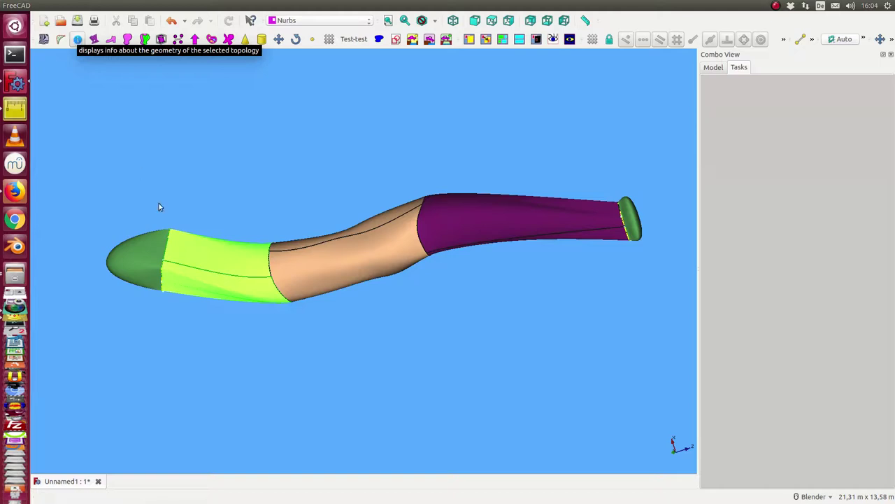
Display BeConnector001's B-spline data (degree 3 x 3, 4 x 24 poles) and its control-pole net
{"action": "left_click", "coordinate": [193, 236]}
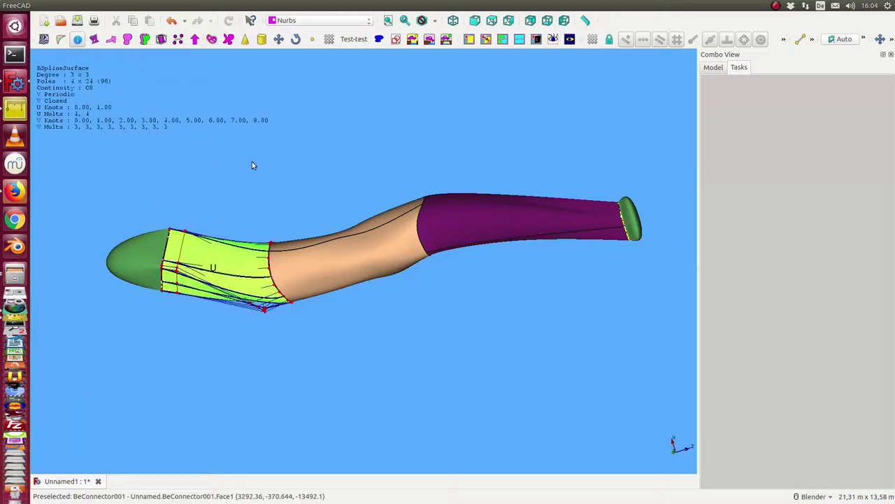
{"action": "middle_click_drag", "start_coordinate": [264, 221], "coordinate": [266, 175]}
{"action": "scroll", "coordinate": [200, 210], "scroll_direction": "up", "scroll_amount": 3}
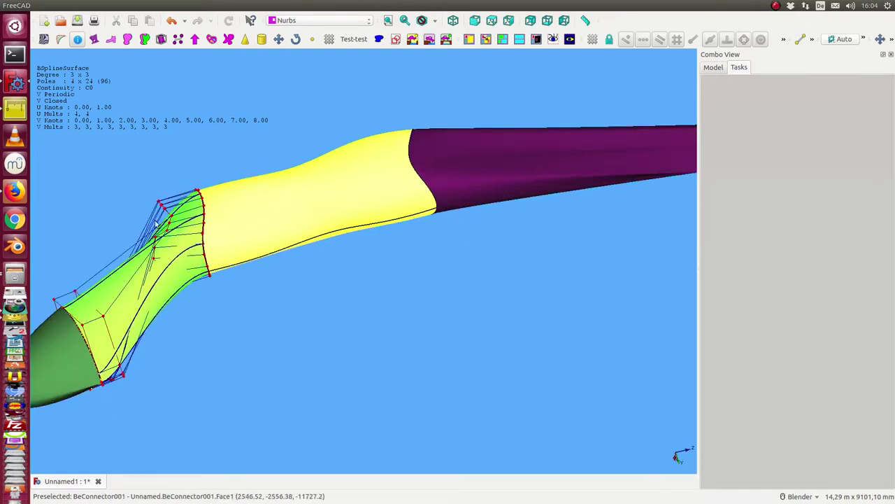
{"action": "middle_click_drag", "start_coordinate": [160, 171], "coordinate": [231, 256]}
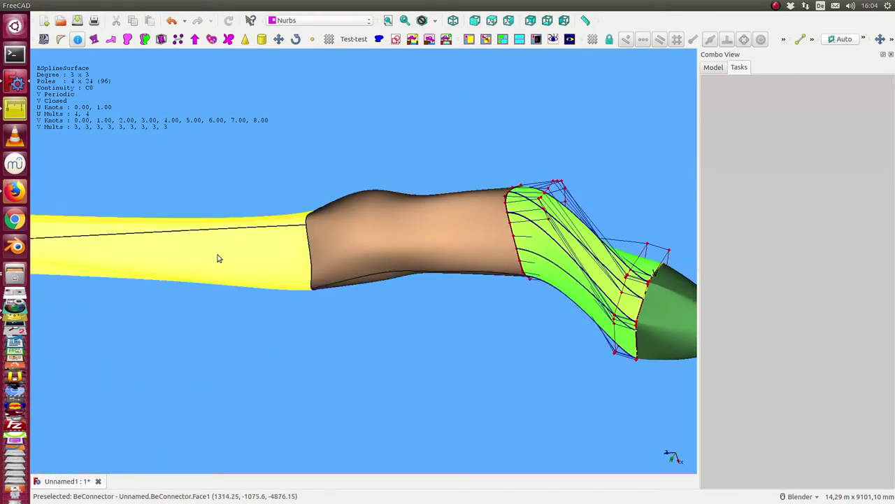